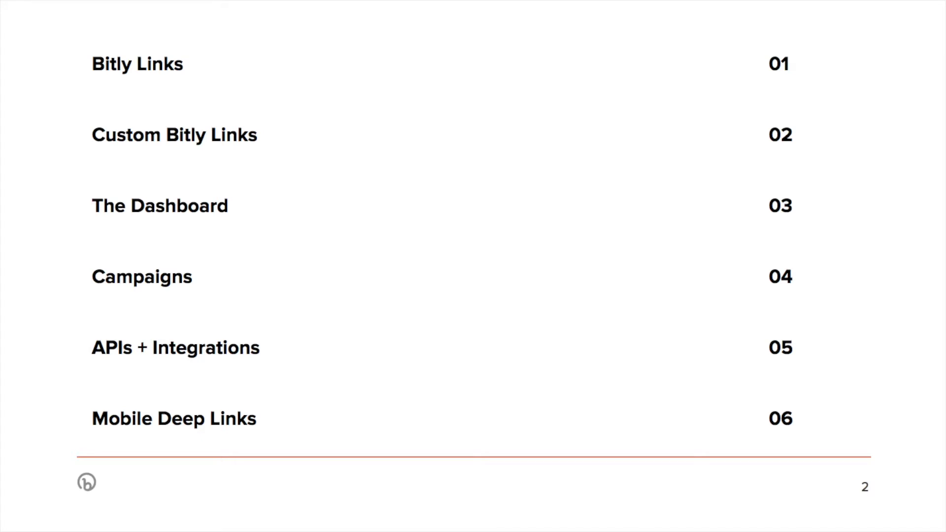
pyautogui.press('Right')
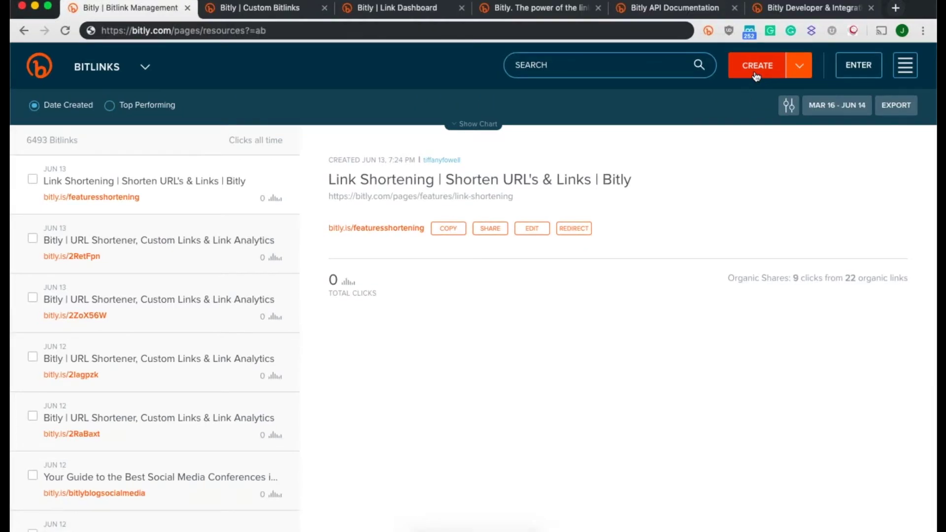
pyautogui.click(756, 75)
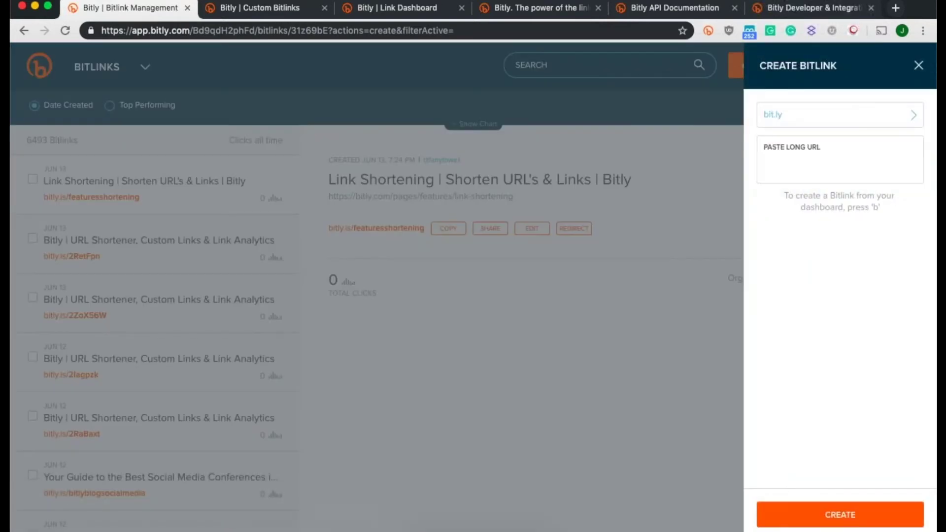
pyautogui.click(788, 115)
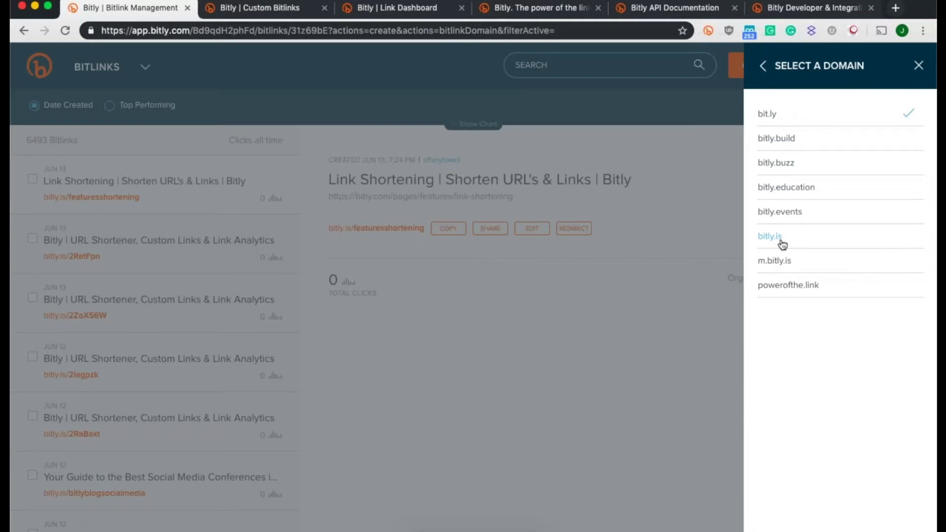
pyautogui.click(782, 243)
pyautogui.click(801, 167)
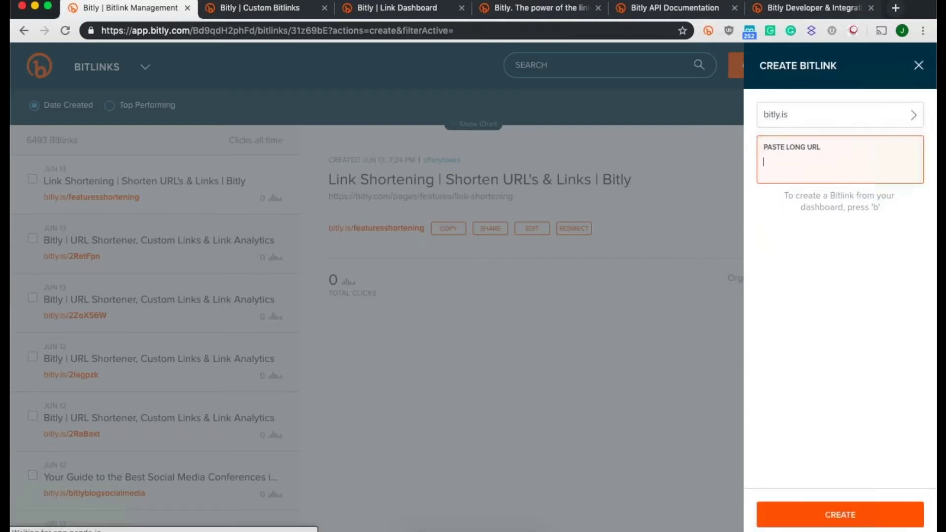
pyautogui.press('super+v')
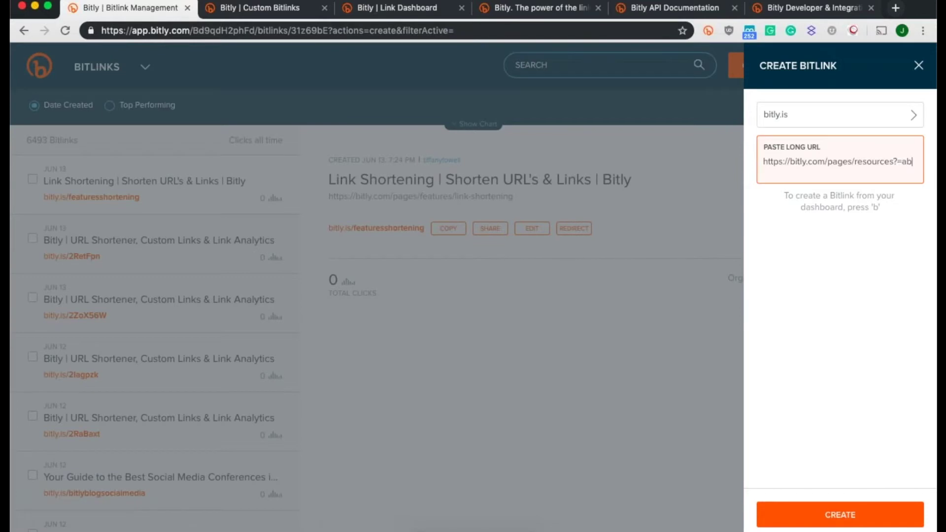
pyautogui.click(801, 515)
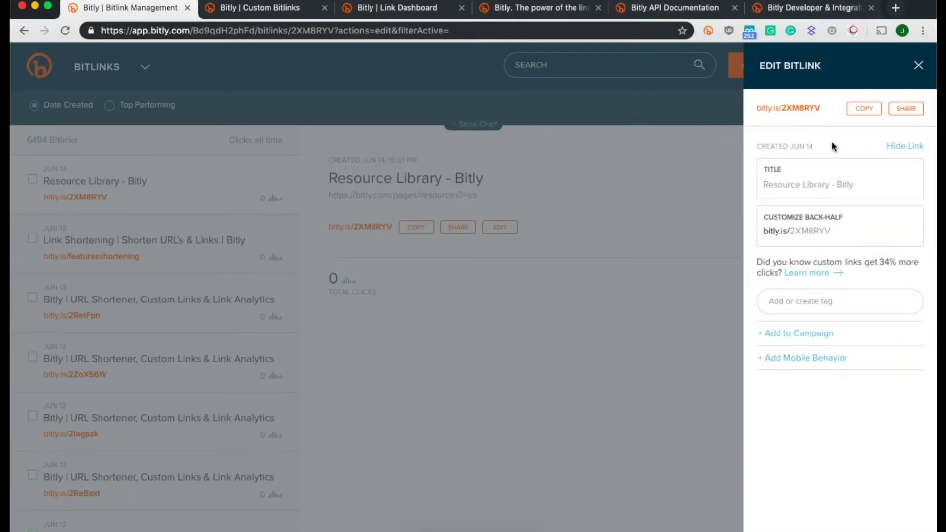
# Set the new Bitlink's custom back-half to "resource".
pyautogui.click(835, 231)
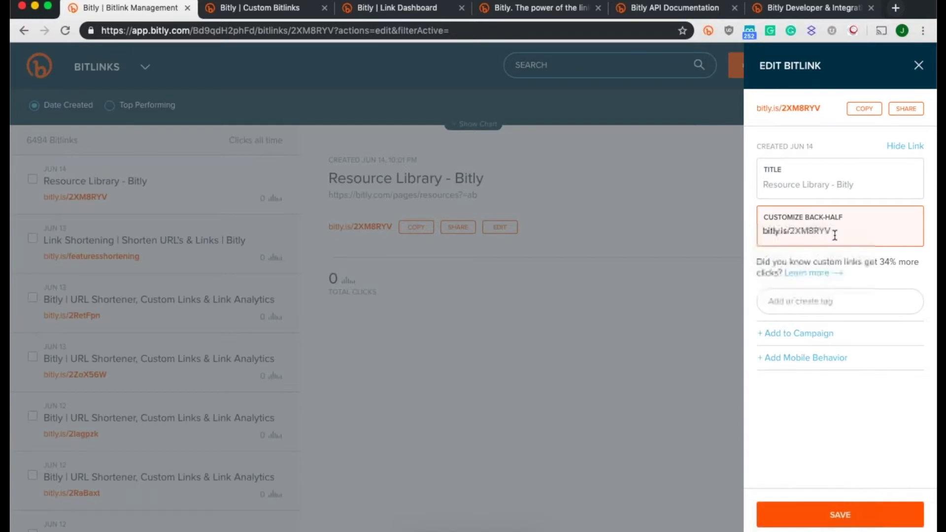
pyautogui.doubleClick(835, 232)
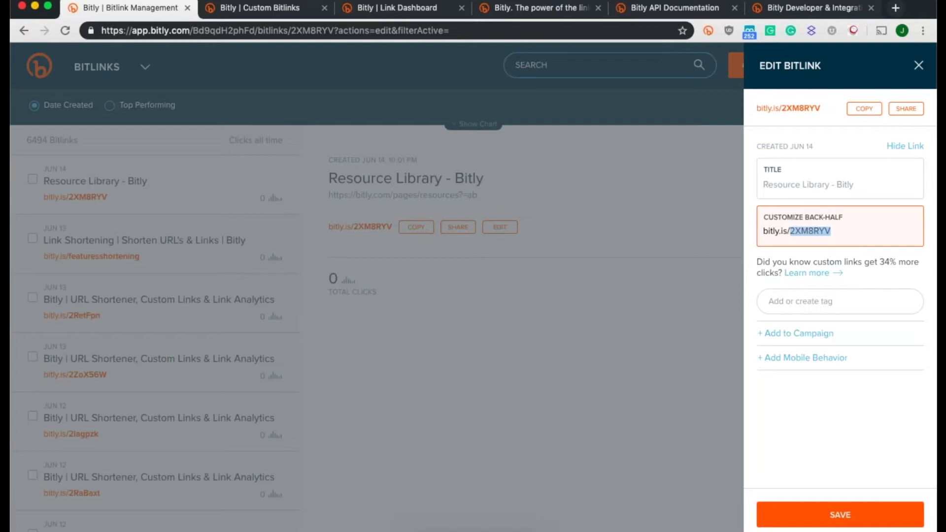
pyautogui.write('resource')
pyautogui.click(791, 298)
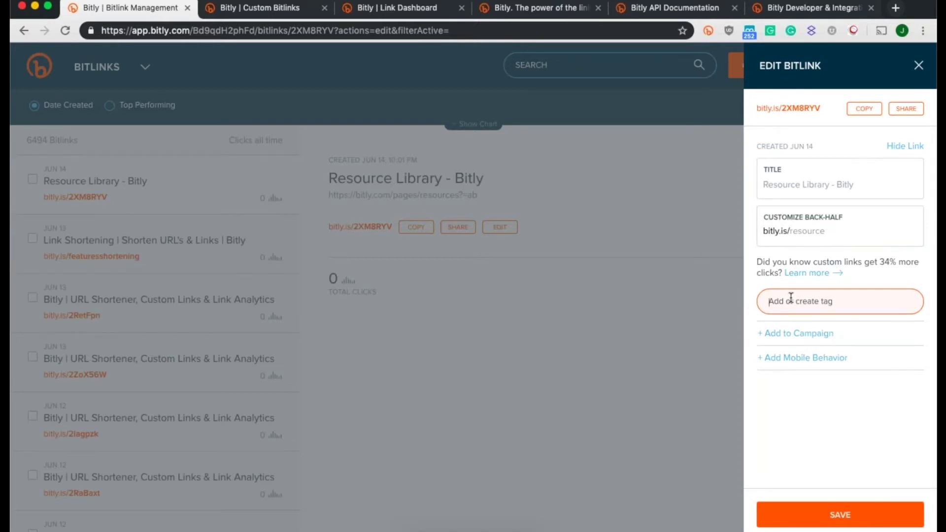
pyautogui.write('a')
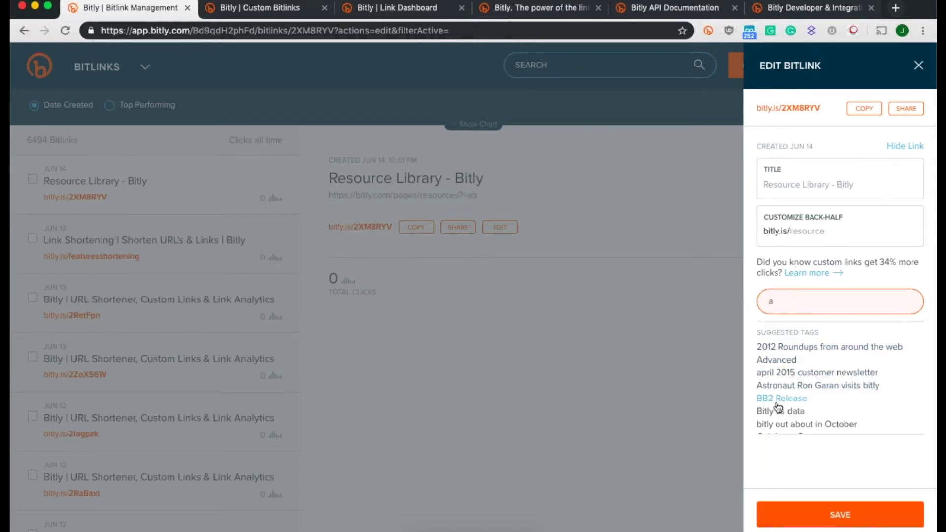
pyautogui.press('BackSpace')
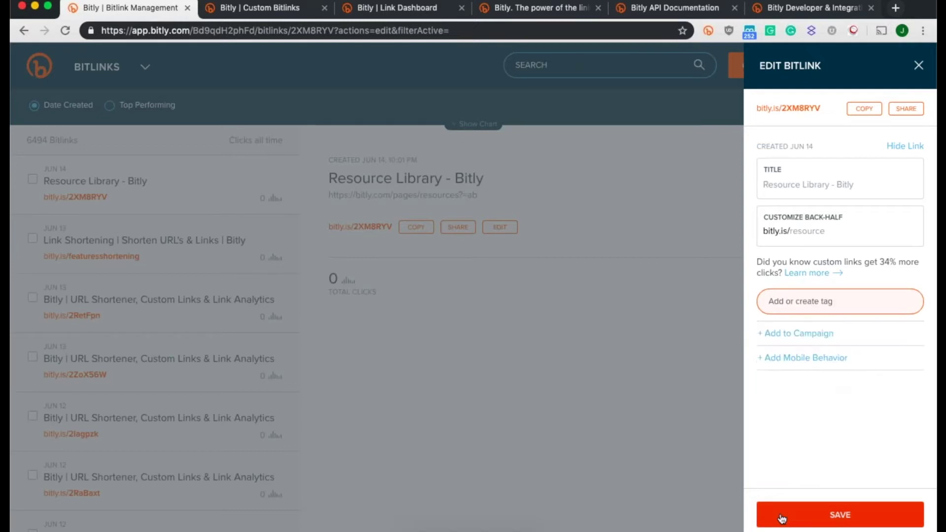
# Save the edited Bitlink and close its editing pane.
pyautogui.click(782, 518)
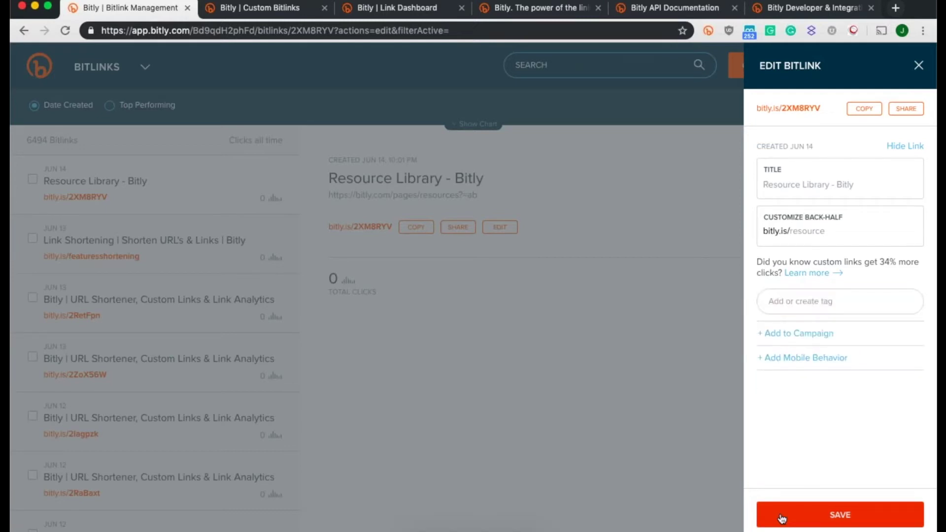
pyautogui.click(494, 318)
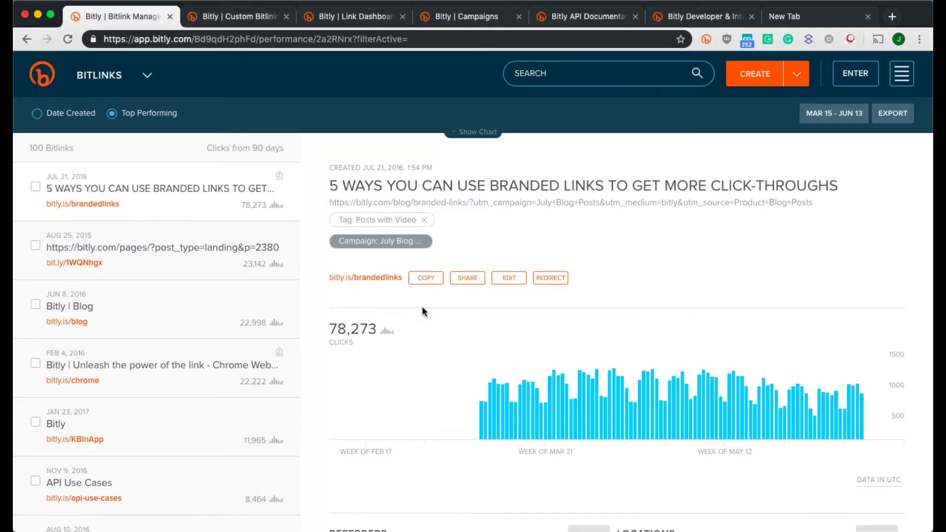
# Examine the click chart, referrers and locations of the top-performing bitly.is/brandedlinks Bitlink.
pyautogui.scroll(-3, 422, 309)
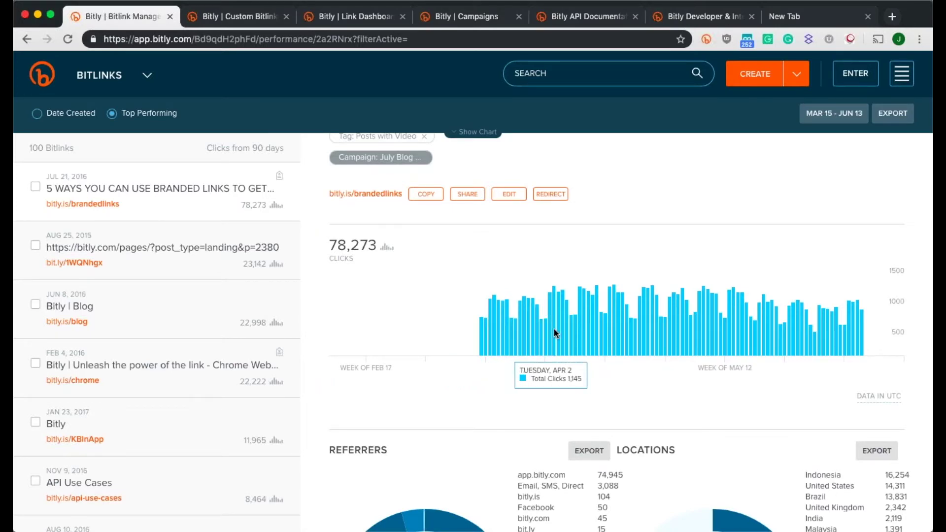
pyautogui.scroll(-2, 554, 333)
pyautogui.scroll(-3, 554, 327)
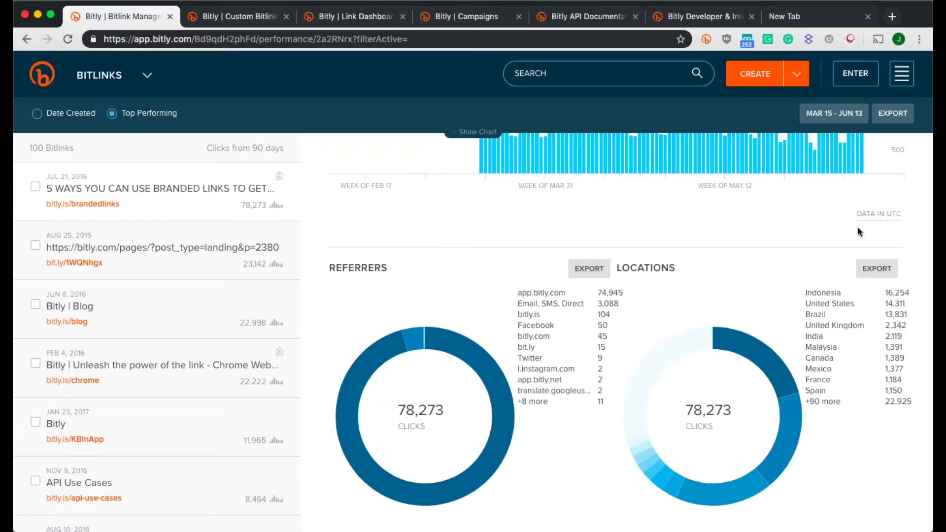
# Show the overall clicks chart broken down by Referrers and by Location, toggling the Email, SMS, Direct series and hiding Indonesia and Brazil.
pyautogui.click(474, 132)
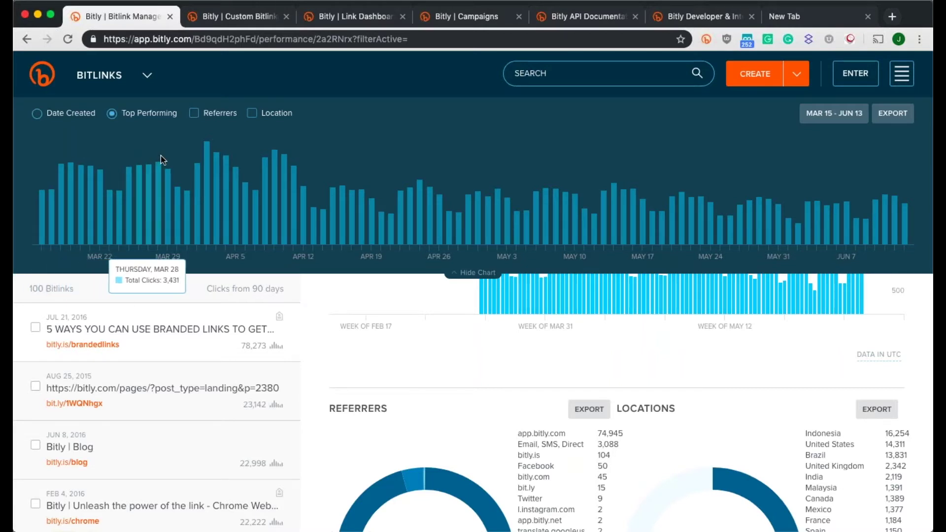
pyautogui.click(194, 114)
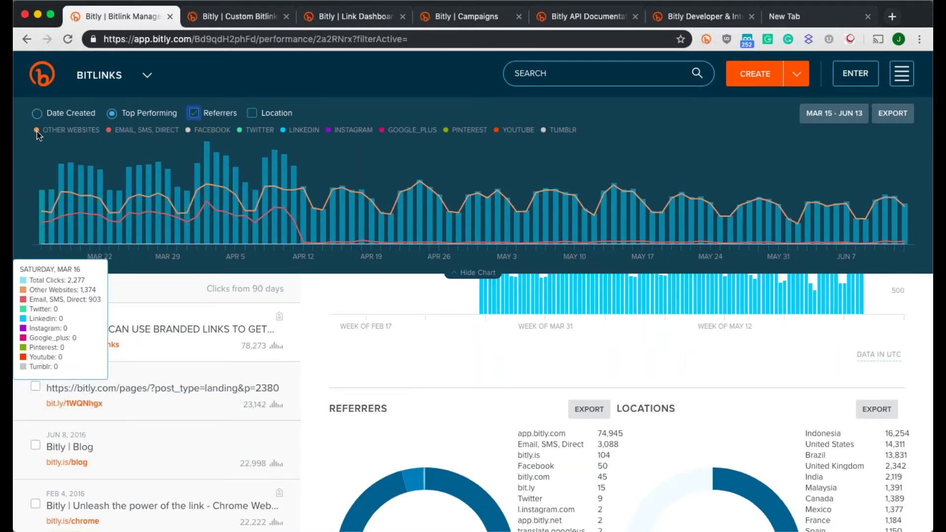
pyautogui.click(108, 131)
pyautogui.click(253, 115)
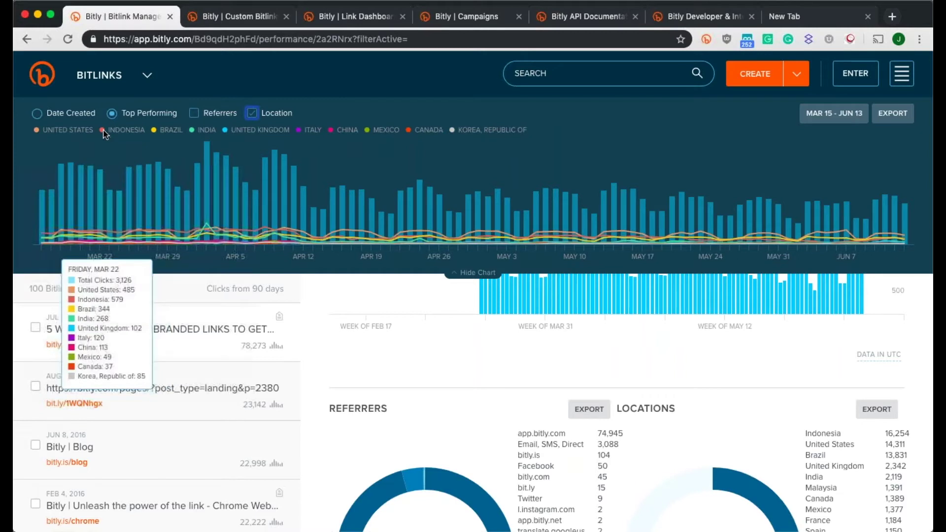
pyautogui.click(163, 130)
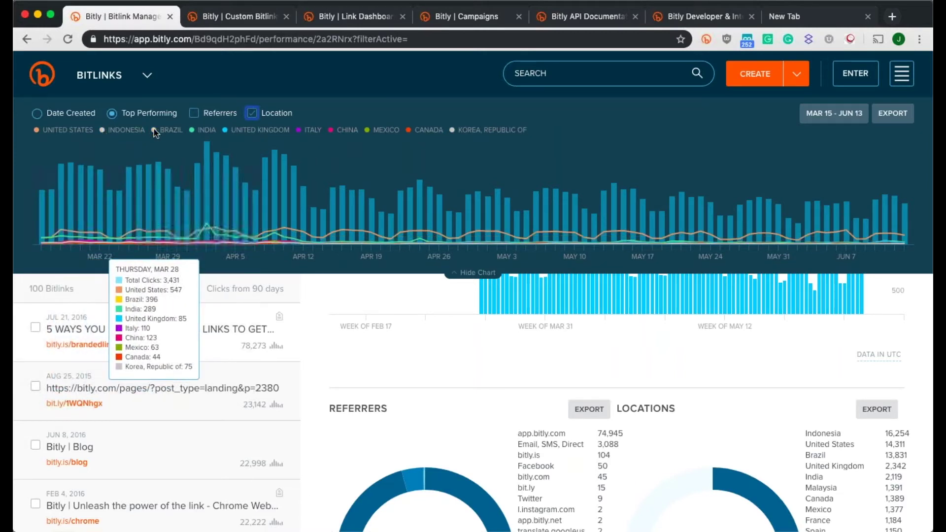
# List the Bitlinks by Date Created and review the date range and filter options without applying any.
pyautogui.click(77, 114)
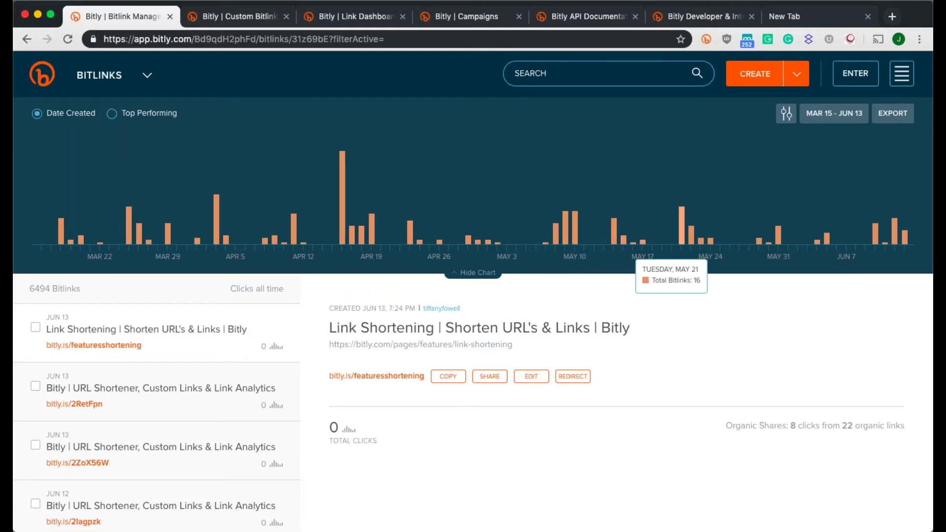
pyautogui.click(824, 114)
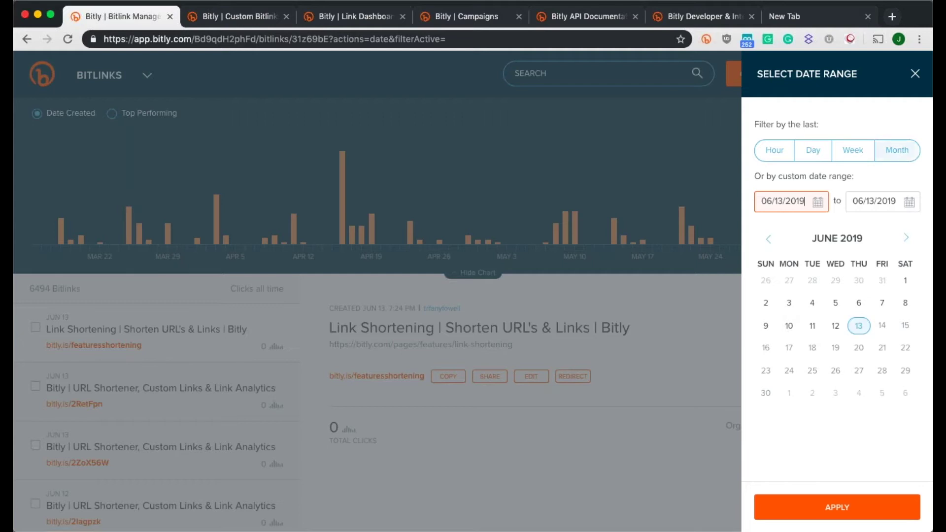
pyautogui.click(917, 91)
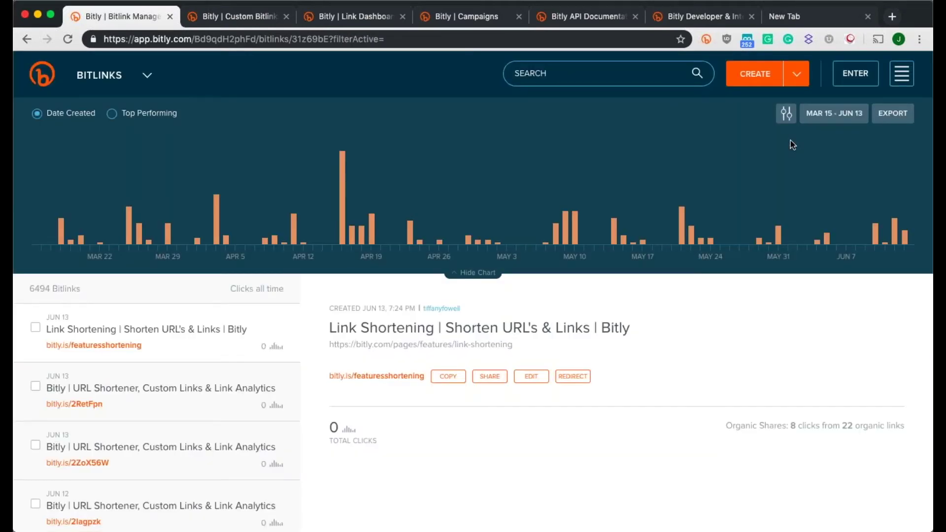
pyautogui.click(787, 114)
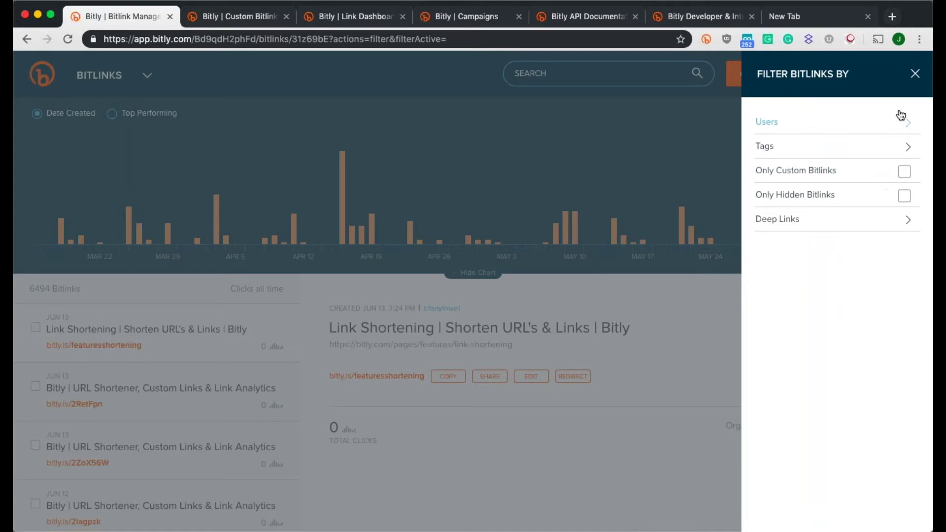
pyautogui.click(915, 73)
# Select the first three Bitlinks in the list sorted by creation date.
pyautogui.click(35, 329)
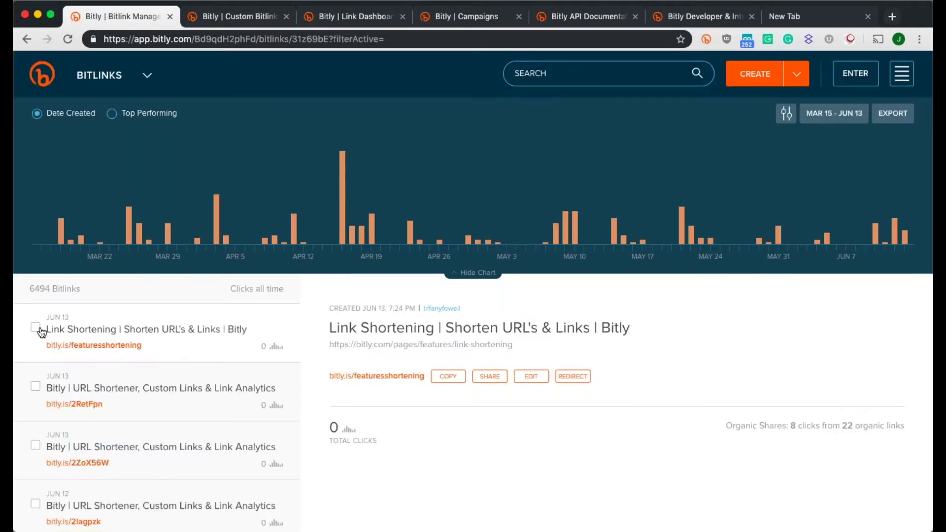
pyautogui.click(35, 386)
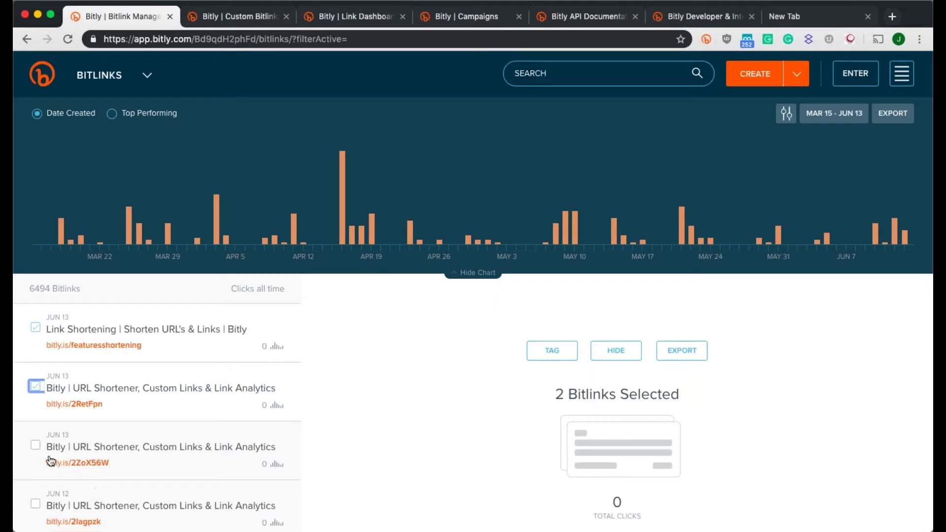
pyautogui.click(35, 445)
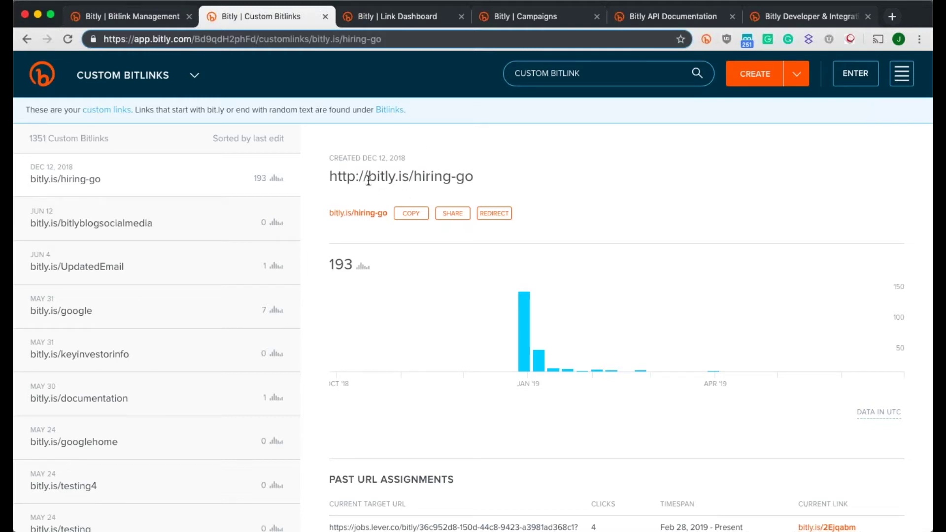
# Examine the custom link bitly.is/hiring-go and its redirect form without assigning a new target URL.
pyautogui.moveTo(368, 177); pyautogui.dragTo(473, 177)
pyautogui.click(414, 178)
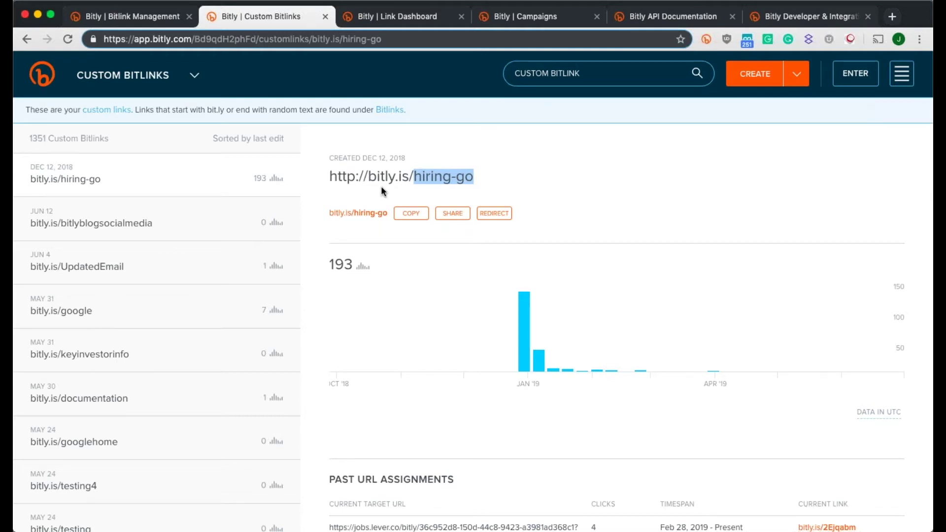
pyautogui.click(431, 195)
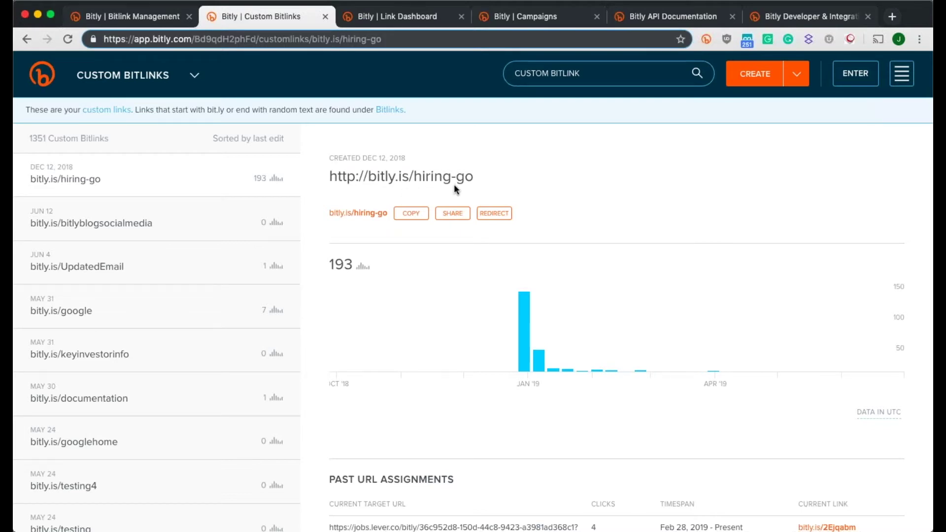
pyautogui.click(491, 215)
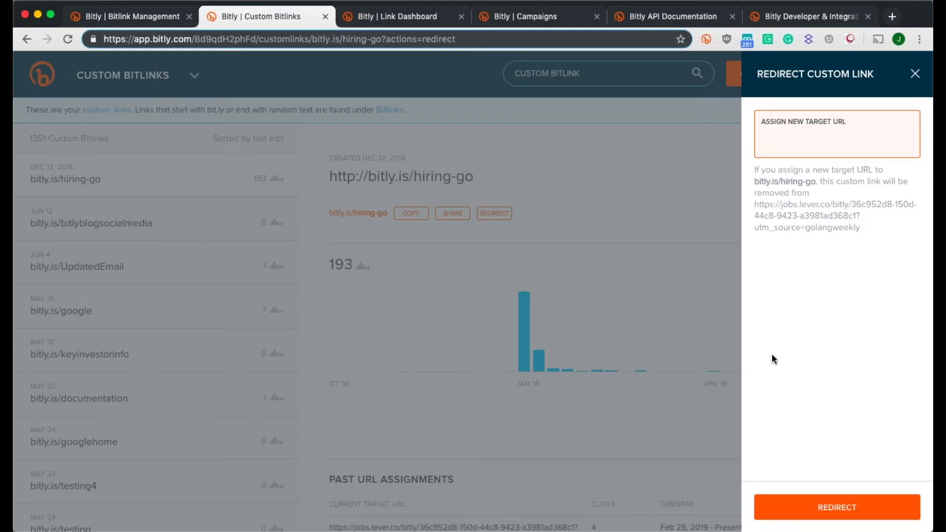
pyautogui.click(584, 284)
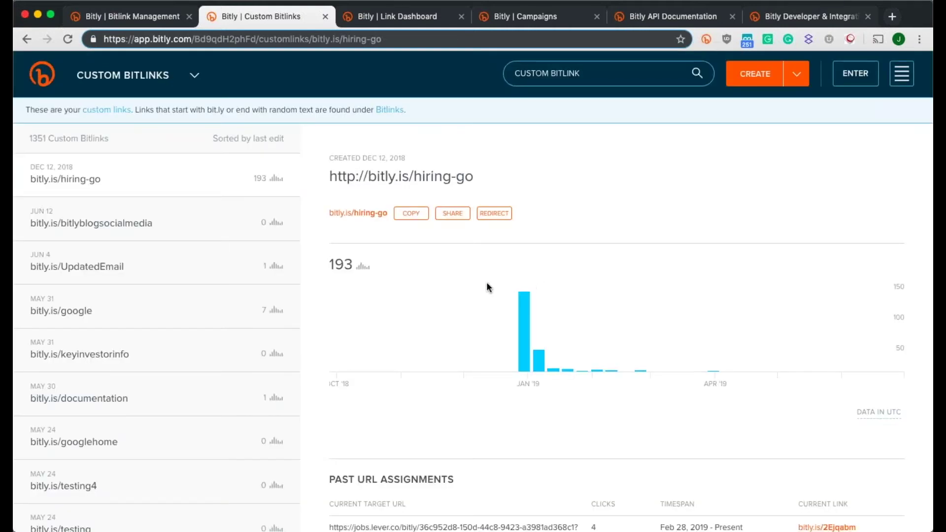
# Review the past URL assignments of bitly.is/hiring-go and the click, referrer and location details of its current link.
pyautogui.scroll(-3, 489, 287)
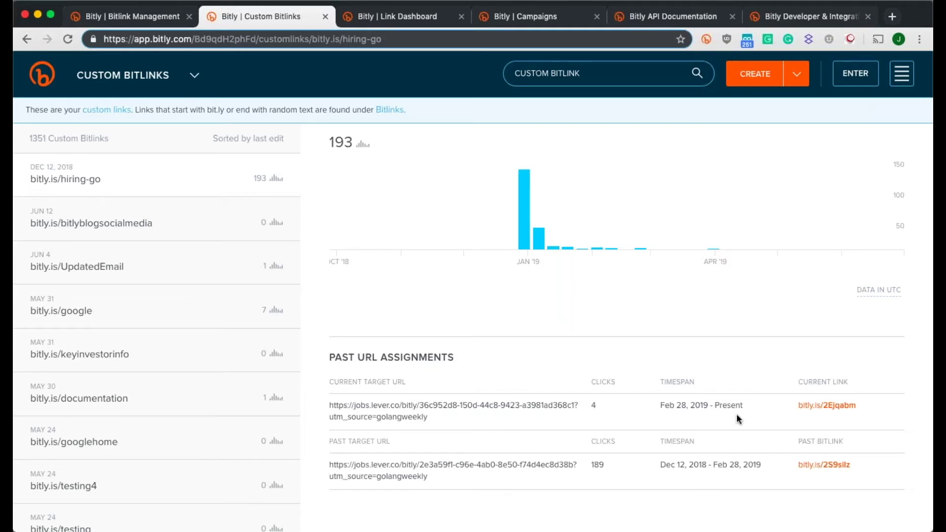
pyautogui.click(807, 412)
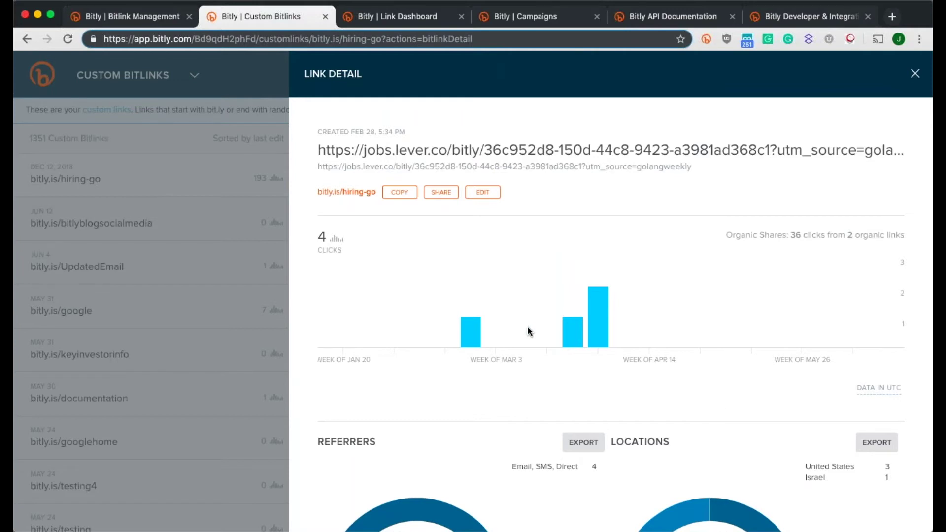
pyautogui.scroll(-3, 530, 329)
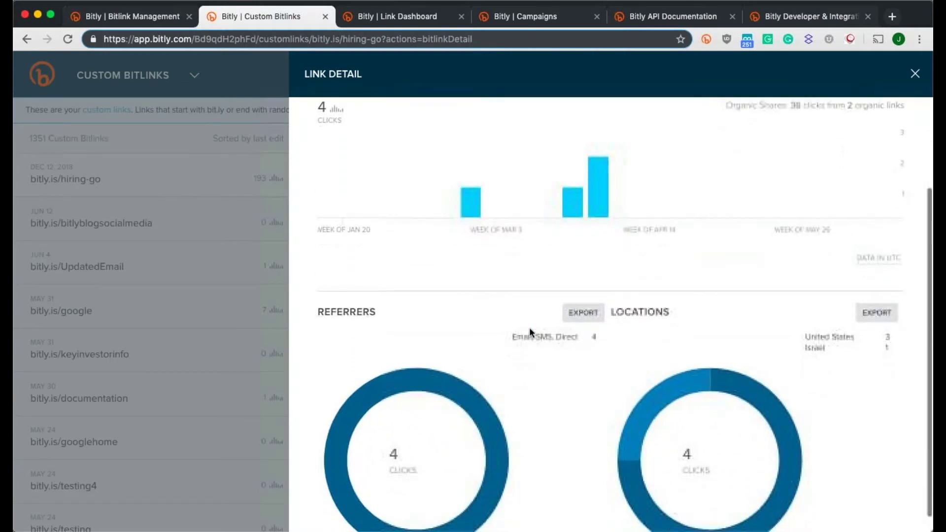
pyautogui.scroll(-1, 529, 328)
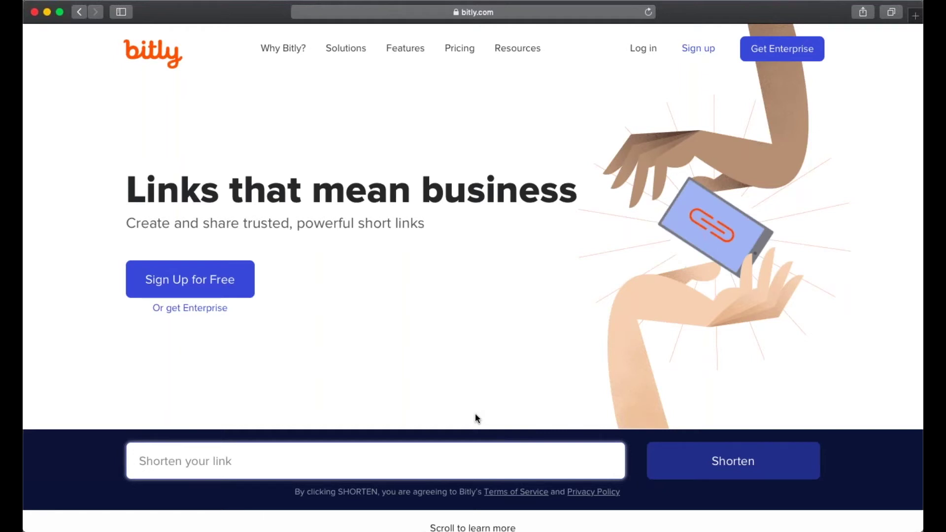
# Shorten the link buzzfeed.com on the bitly.com homepage.
pyautogui.write('buzzfeed.com')
pyautogui.click(672, 460)
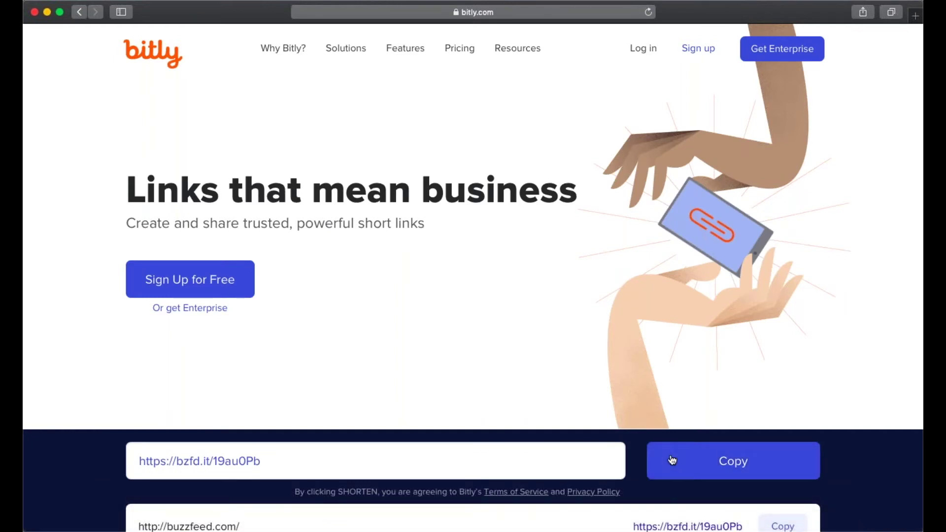
pyautogui.scroll(-2, 672, 460)
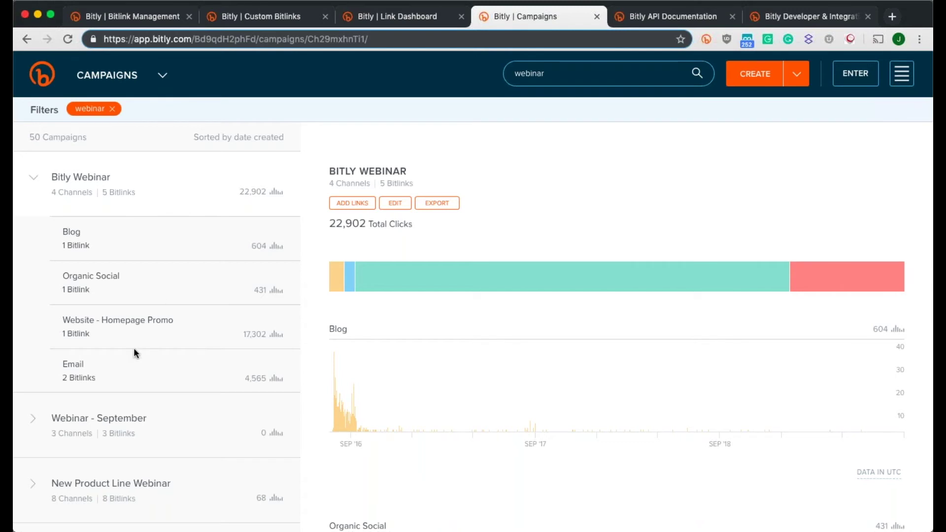
# Review the channels of the Webinar - September and Bitly Webinar campaigns, including the Blog channel's Bitlink and daily clicks.
pyautogui.click(144, 418)
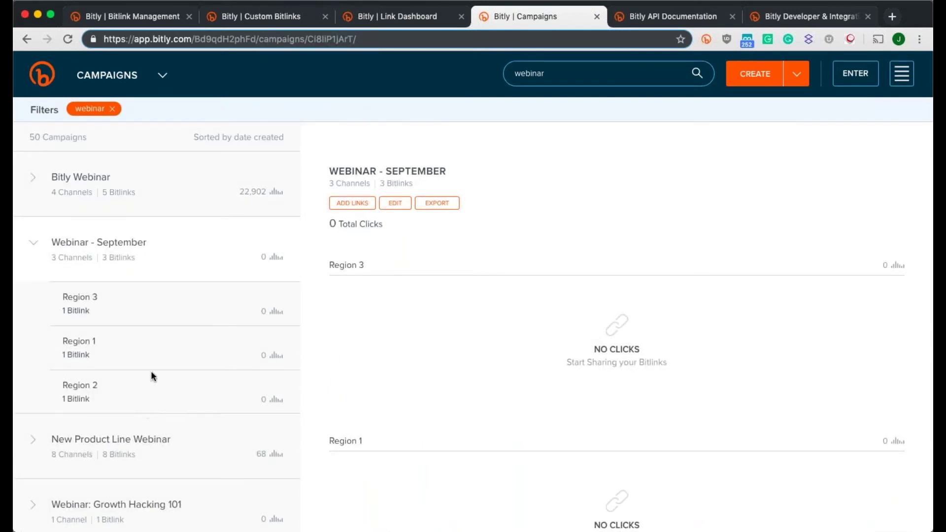
pyautogui.click(186, 201)
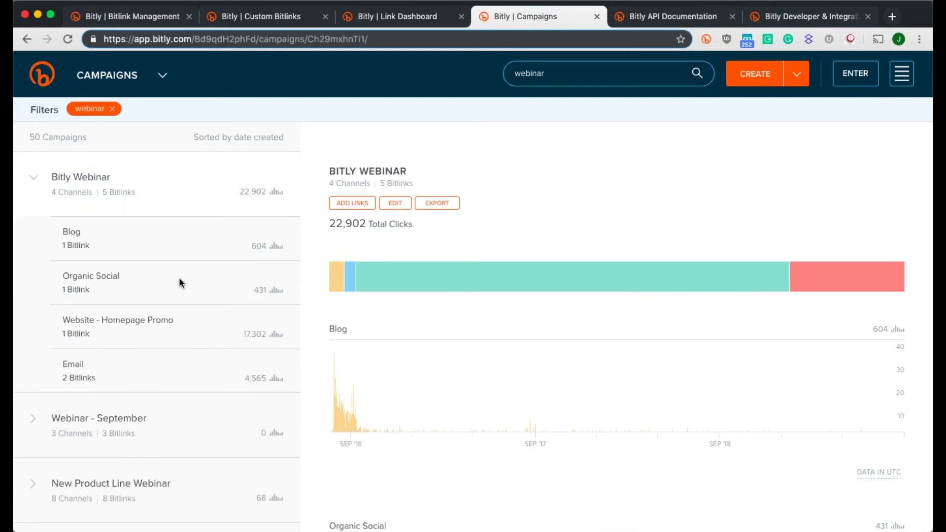
pyautogui.click(192, 250)
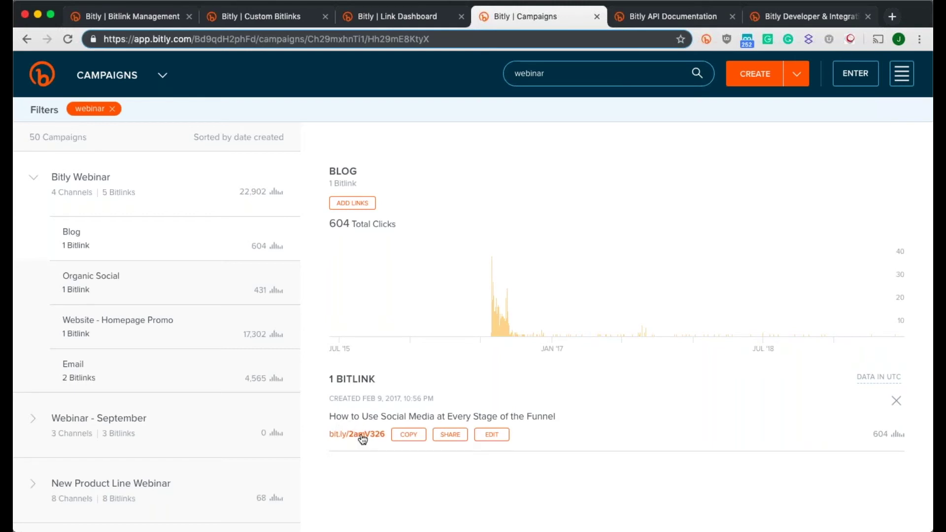
pyautogui.moveTo(492, 331)
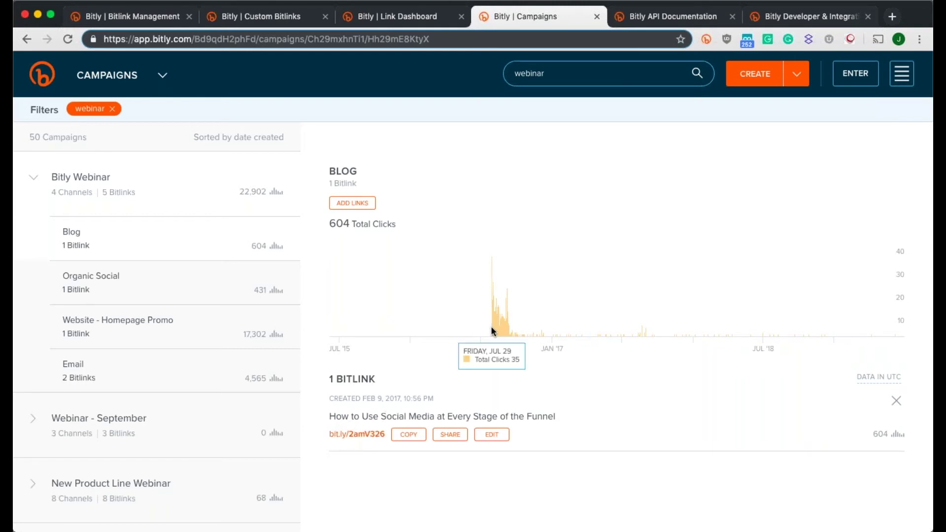
# Examine the Bitly Webinar campaign's click share by channel and the click charts of all its channels.
pyautogui.click(217, 203)
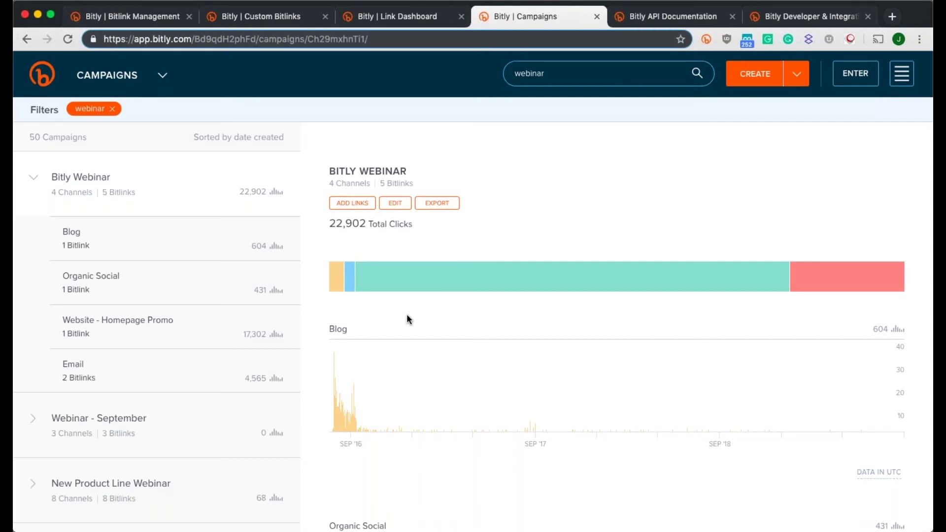
pyautogui.moveTo(345, 286)
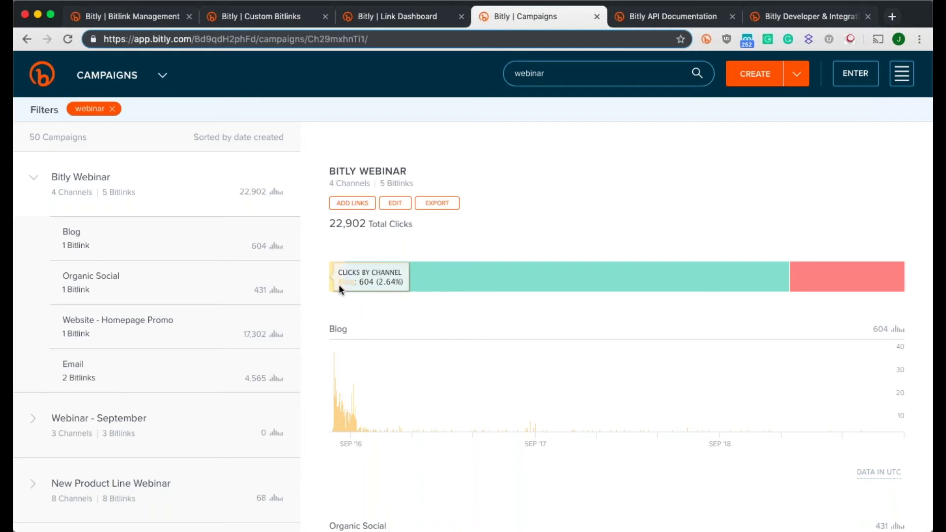
pyautogui.moveTo(377, 282)
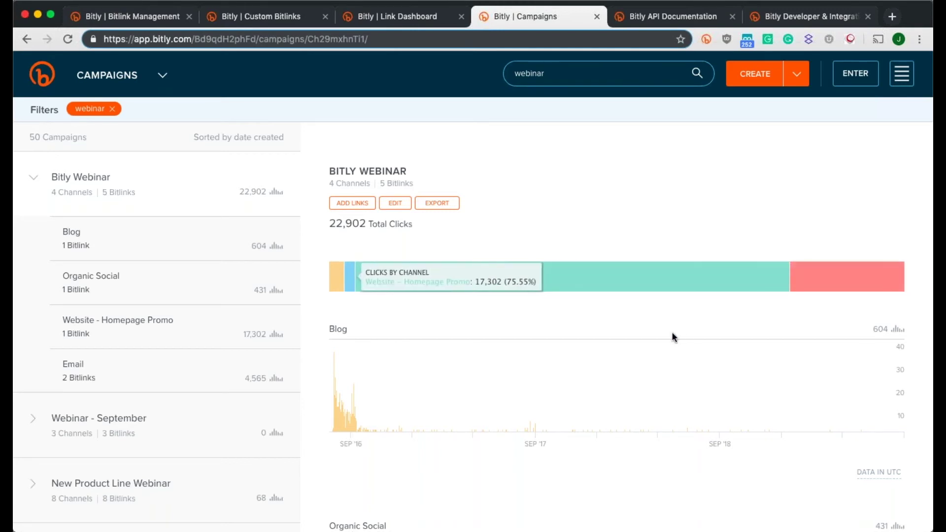
pyautogui.scroll(-2, 672, 333)
pyautogui.scroll(-2, 672, 332)
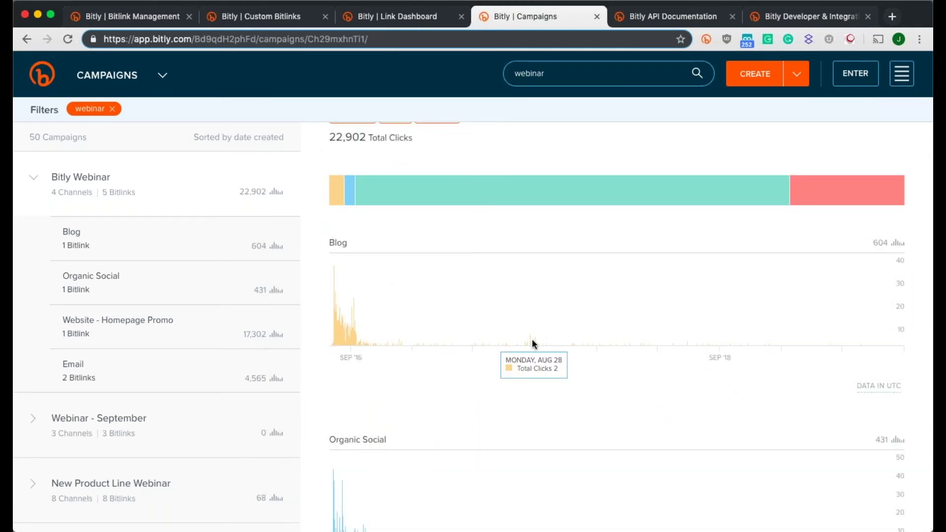
pyautogui.scroll(-4, 565, 345)
pyautogui.scroll(-18, 565, 345)
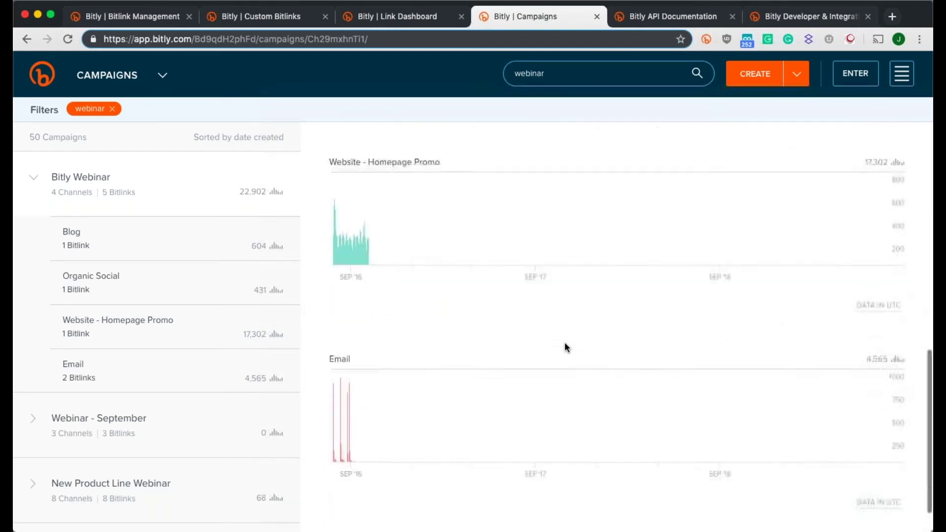
pyautogui.scroll(14, 566, 337)
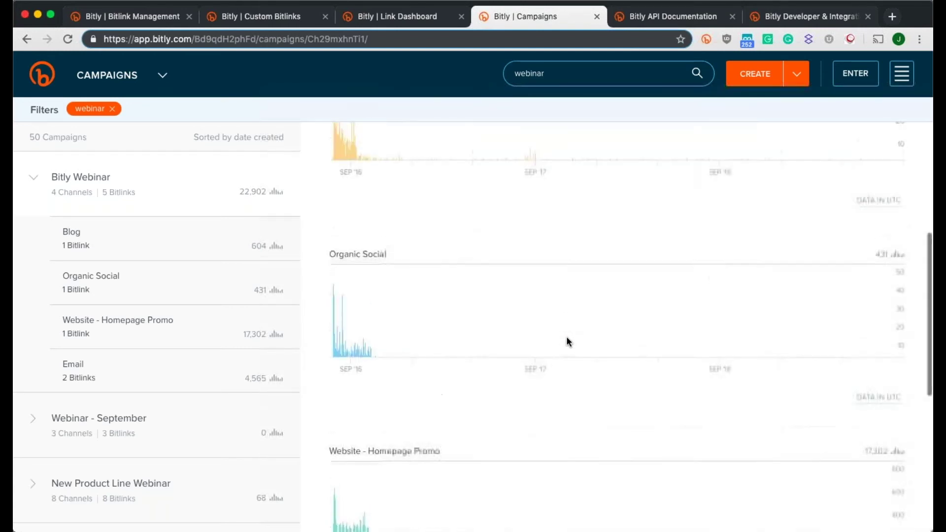
pyautogui.scroll(16, 566, 337)
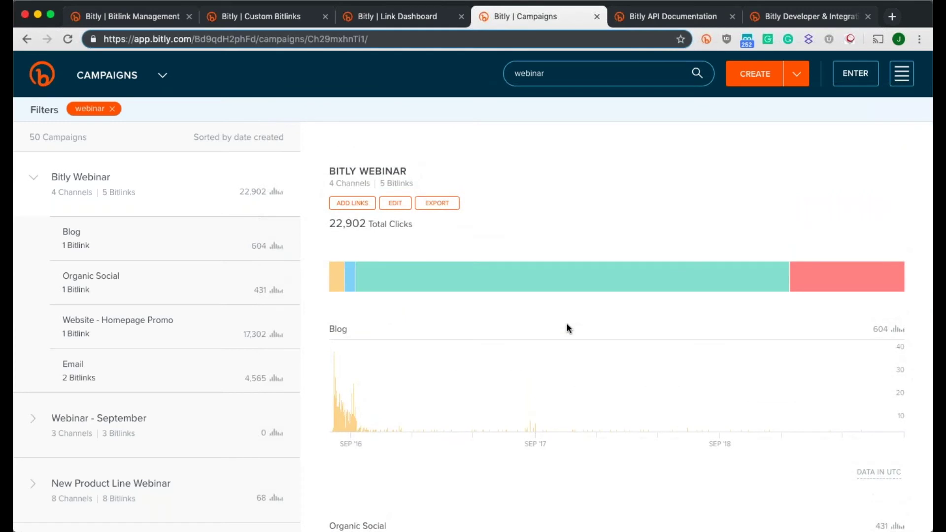
# Edit the Bitly Webinar campaign and select the suggested channel Email Last Call - Leads for it.
pyautogui.click(403, 212)
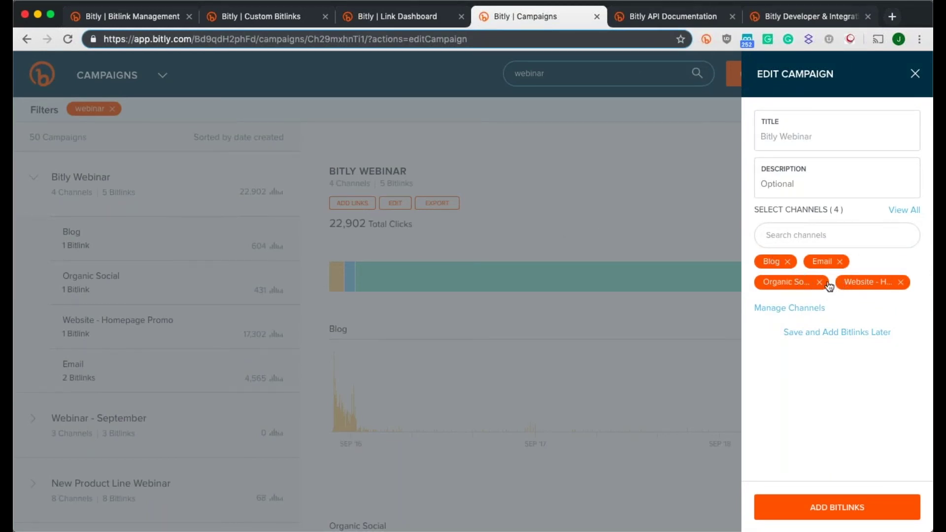
pyautogui.click(845, 242)
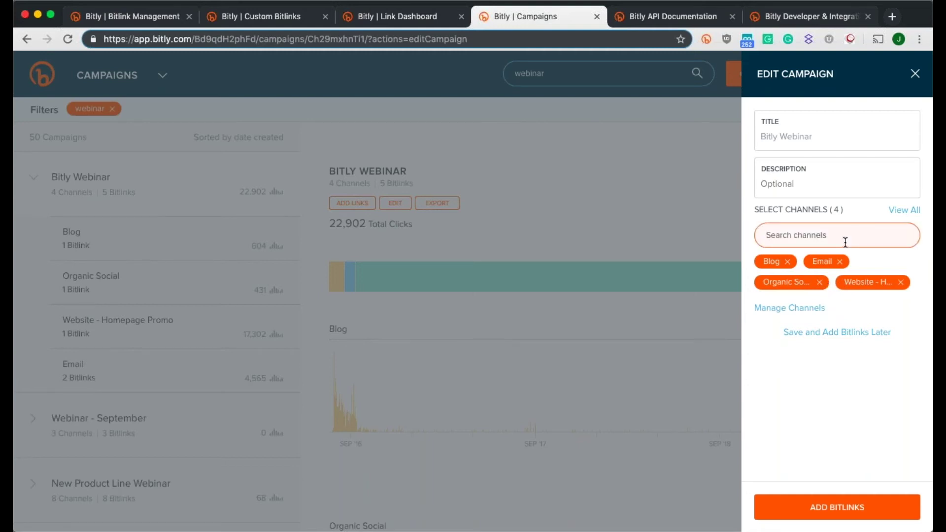
pyautogui.write('ab')
pyautogui.press('BackSpace')
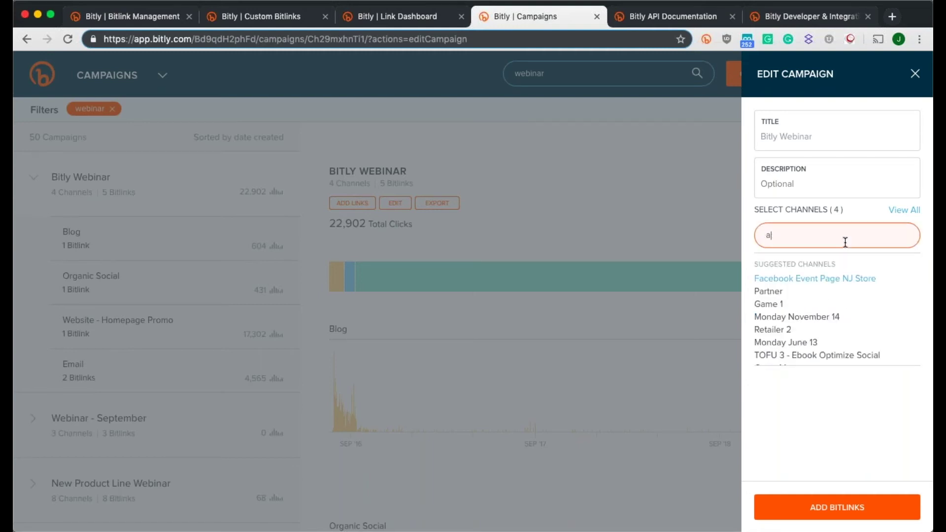
pyautogui.scroll(-5, 831, 298)
pyautogui.scroll(-6, 832, 299)
pyautogui.click(828, 298)
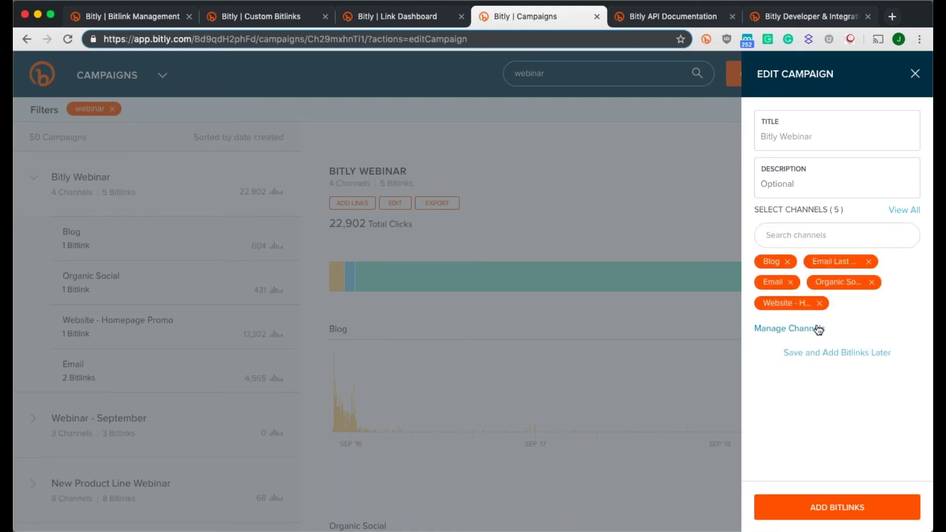
# Create a new channel named "webinar webinar" while managing the campaign's channels.
pyautogui.click(817, 327)
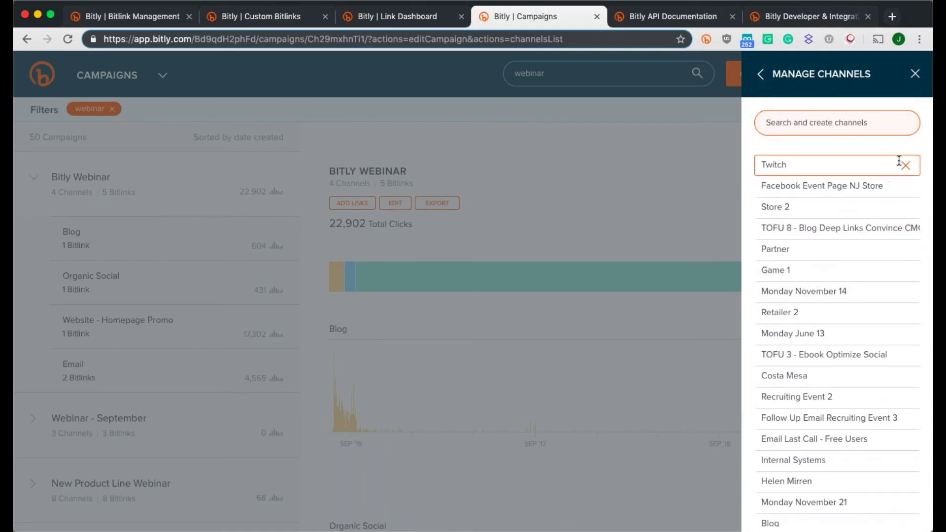
pyautogui.write('webinar webinar')
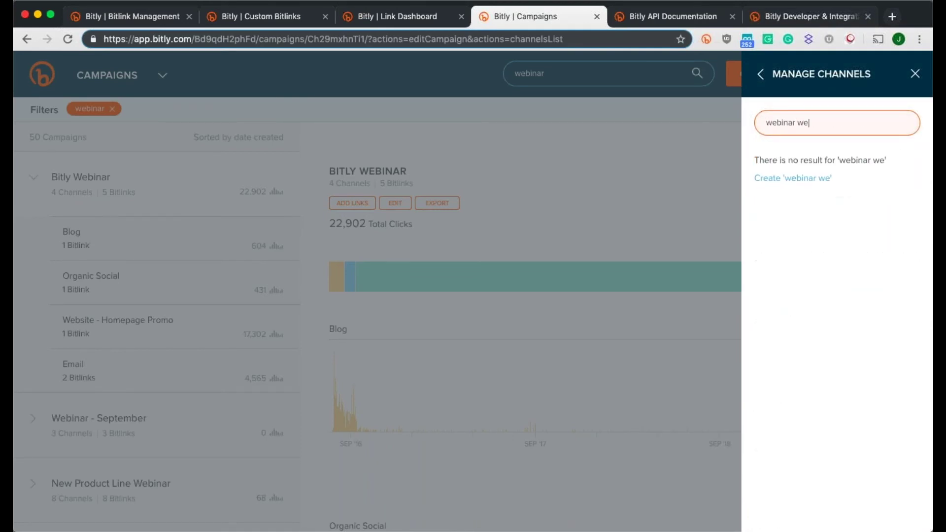
pyautogui.click(842, 184)
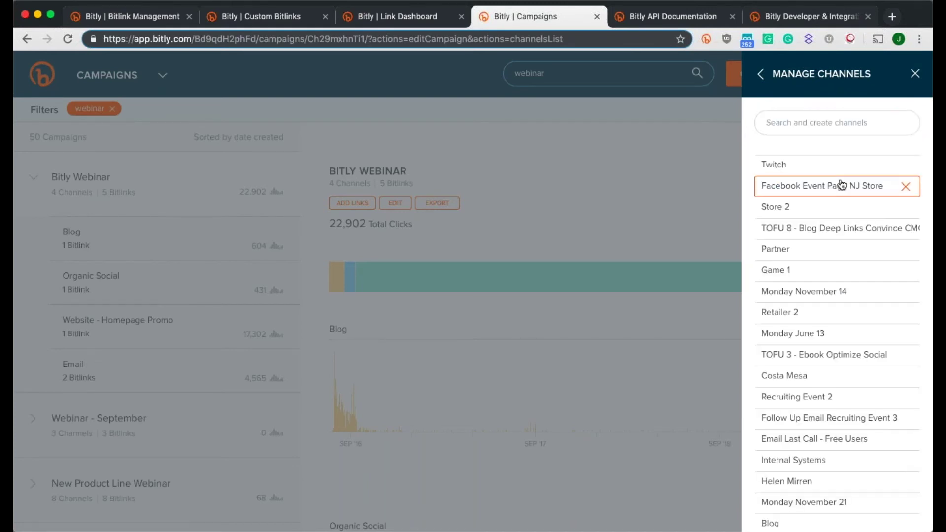
# Add the webinar webinar channel to the Bitly Webinar campaign and save it without adding Bitlinks.
pyautogui.click(765, 81)
pyautogui.click(808, 240)
pyautogui.write('weba')
pyautogui.press('BackSpace')
pyautogui.write('inar')
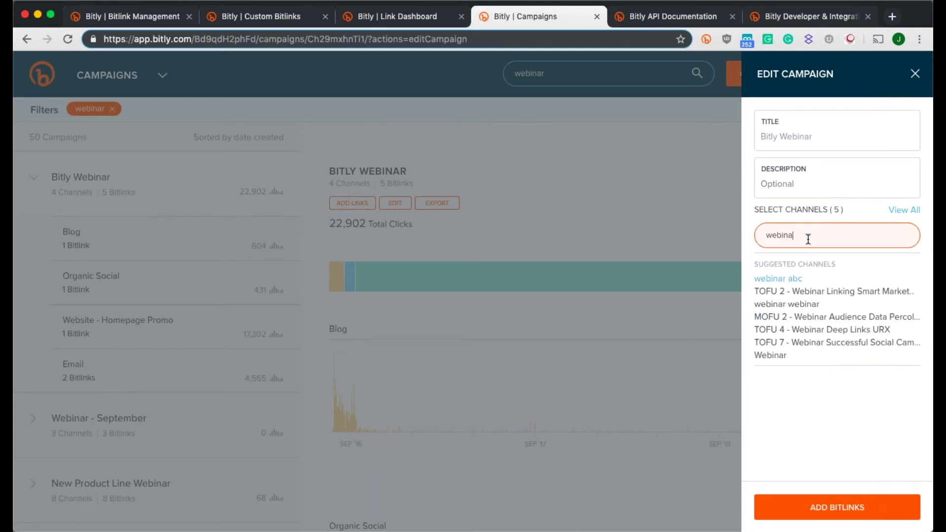
pyautogui.click(773, 304)
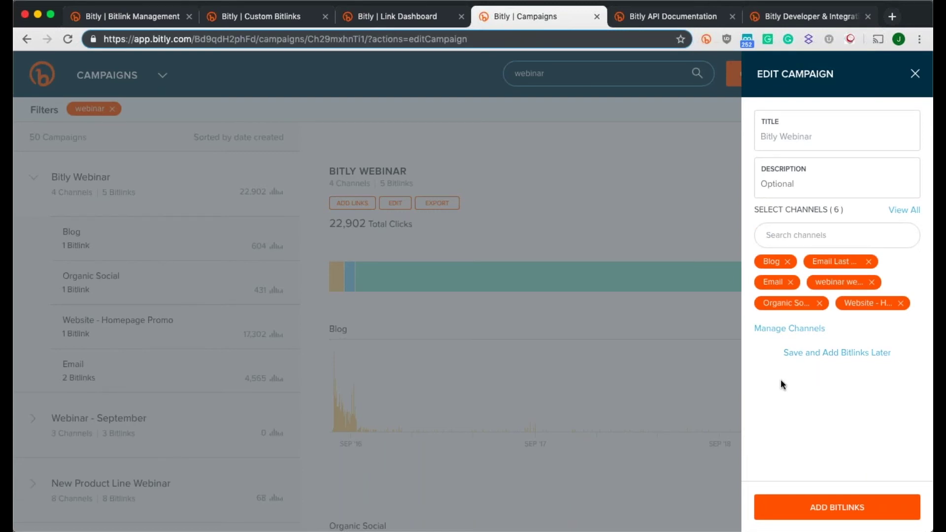
pyautogui.click(821, 354)
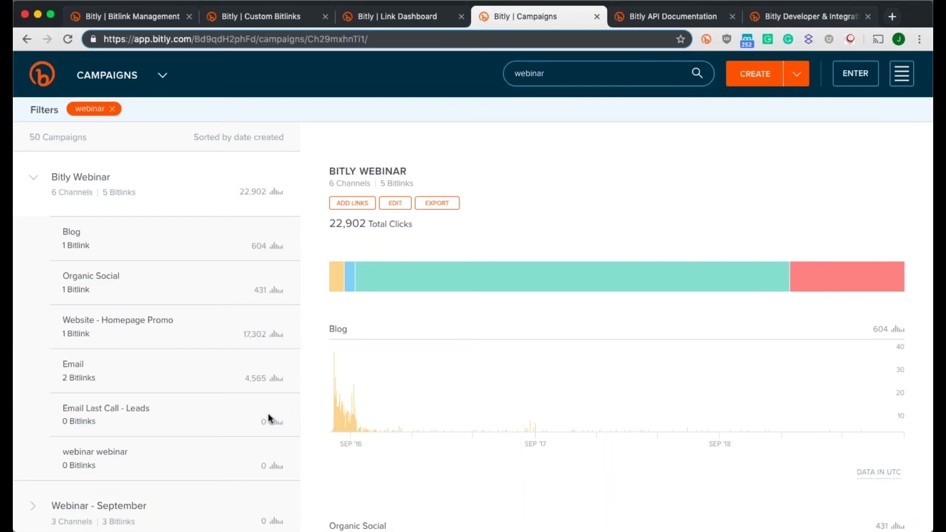
pyautogui.click(243, 449)
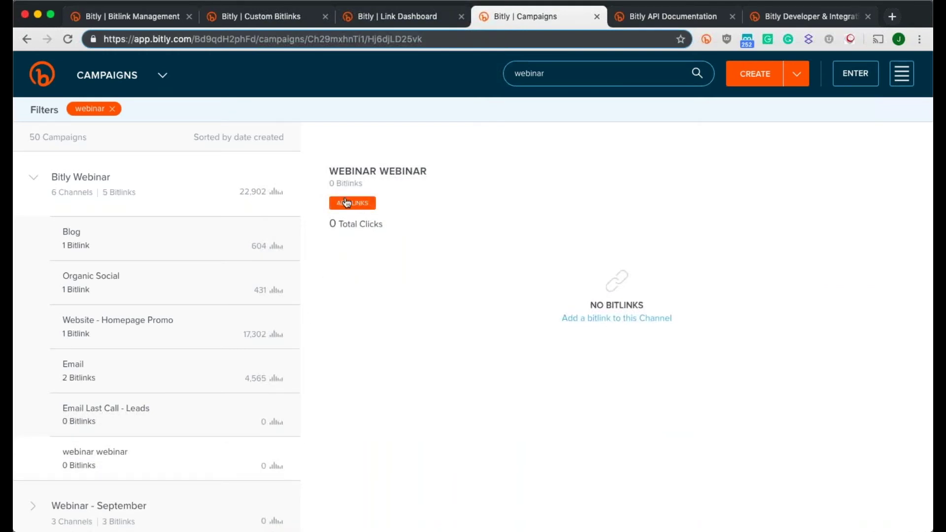
pyautogui.click(253, 186)
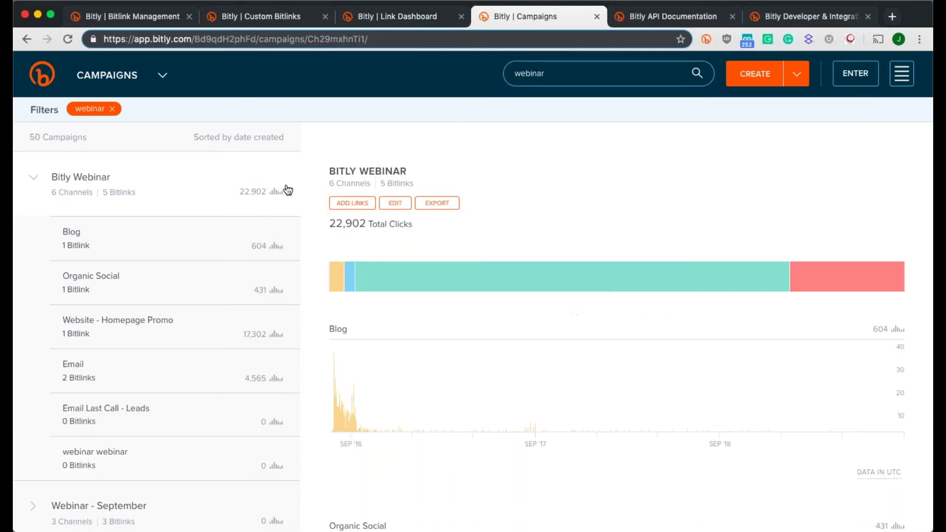
pyautogui.click(344, 203)
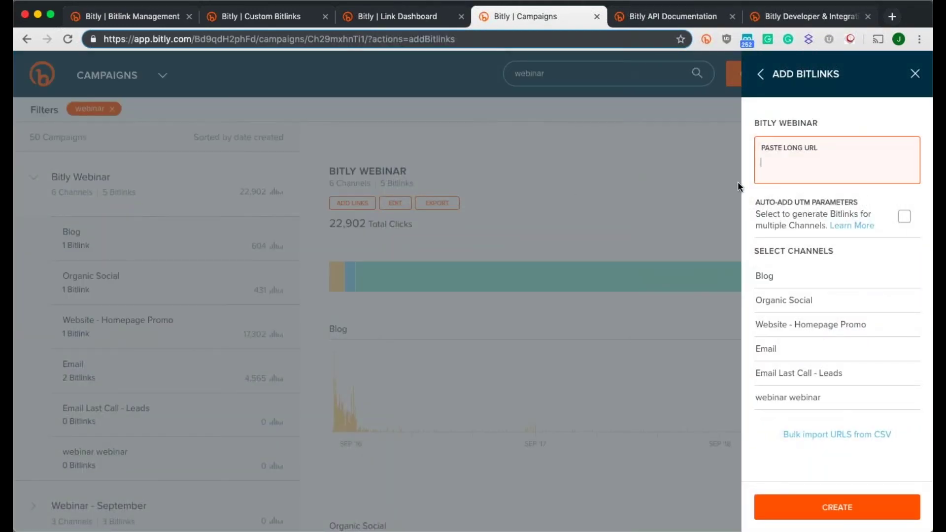
pyautogui.write('www.bitly.com')
pyautogui.click(904, 218)
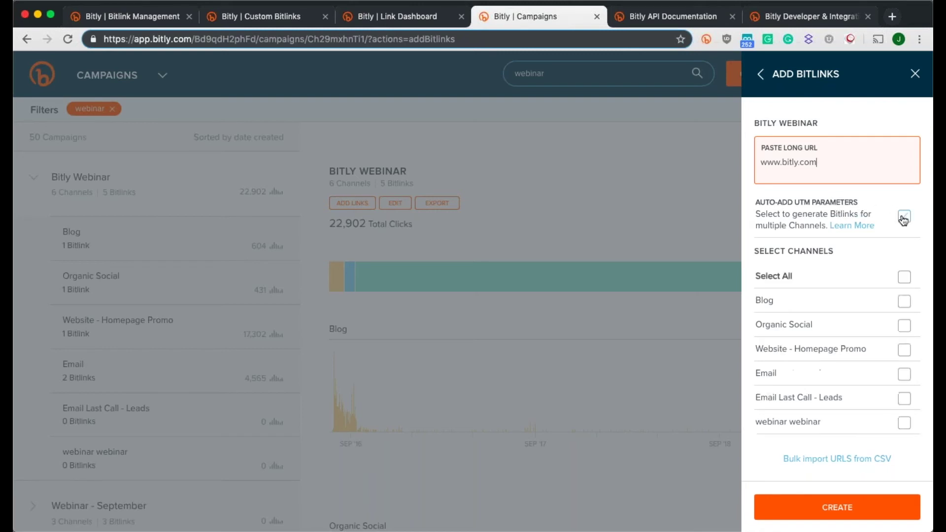
pyautogui.click(904, 422)
pyautogui.click(904, 398)
pyautogui.click(843, 506)
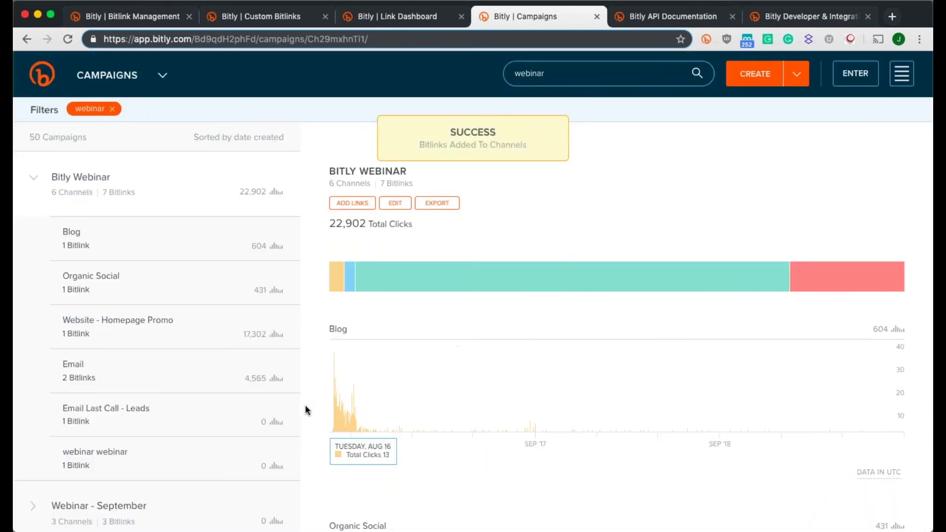
# Compare the new Bitlinks and their UTM-tagged URLs in the Email Last Call - Leads and webinar webinar channels.
pyautogui.click(276, 401)
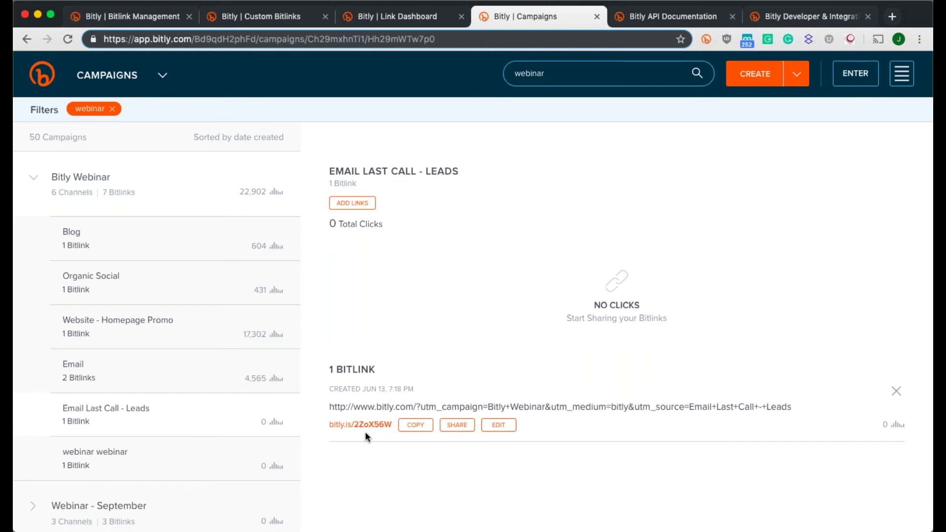
pyautogui.click(270, 450)
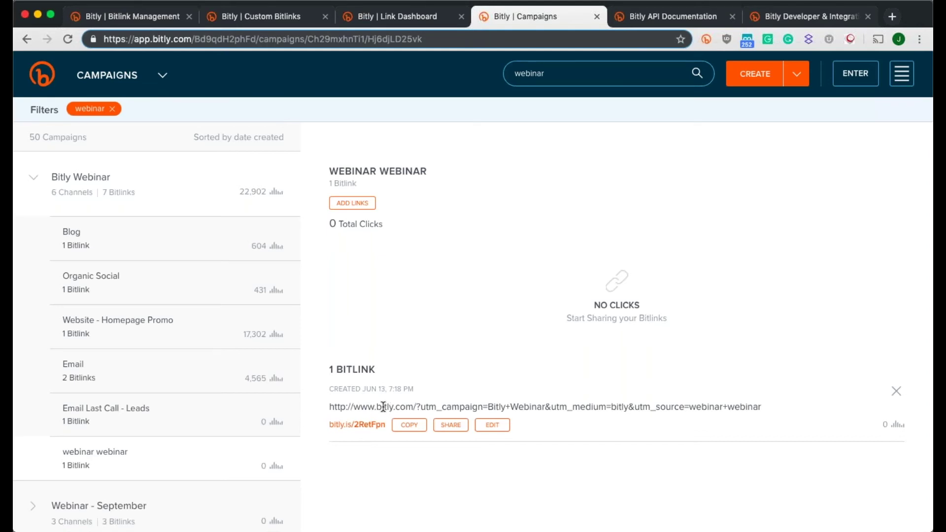
pyautogui.click(270, 420)
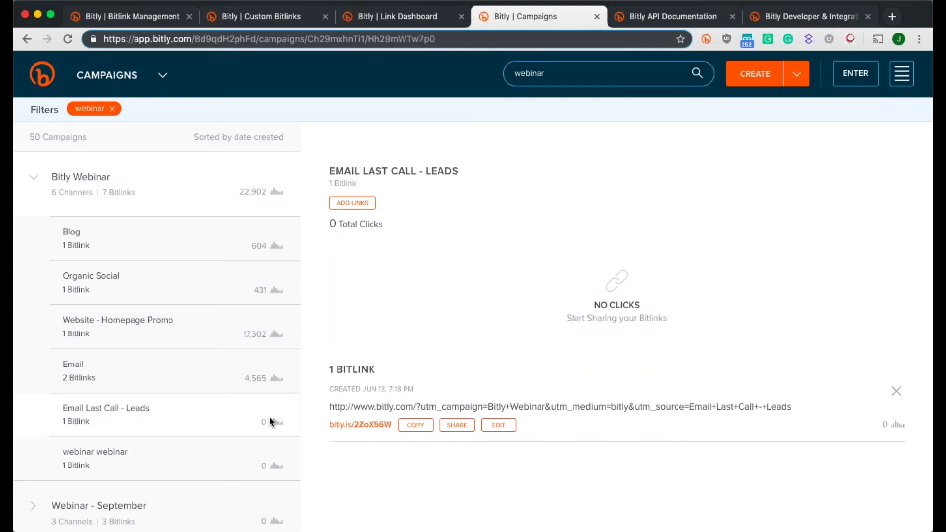
pyautogui.click(276, 204)
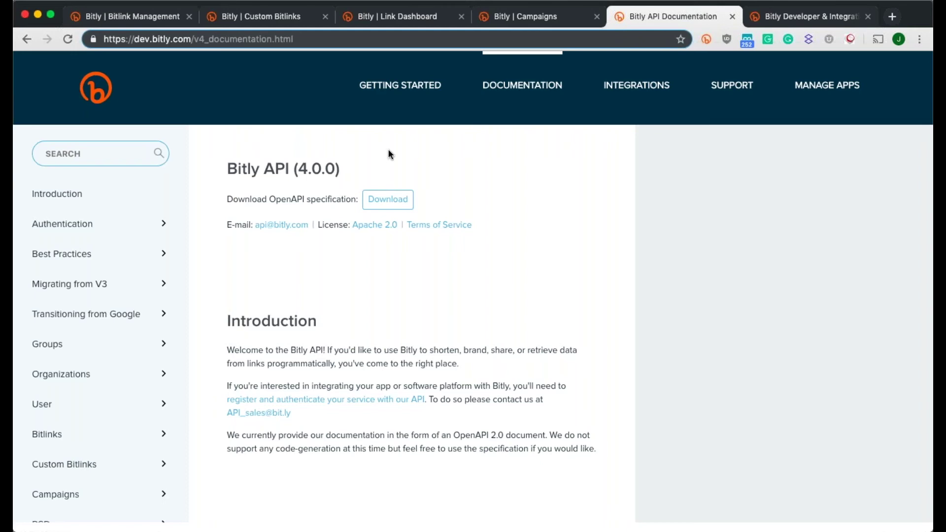
# Look through the Bitly Developer & Integrations support articles for the supported third-party integrations.
pyautogui.click(784, 21)
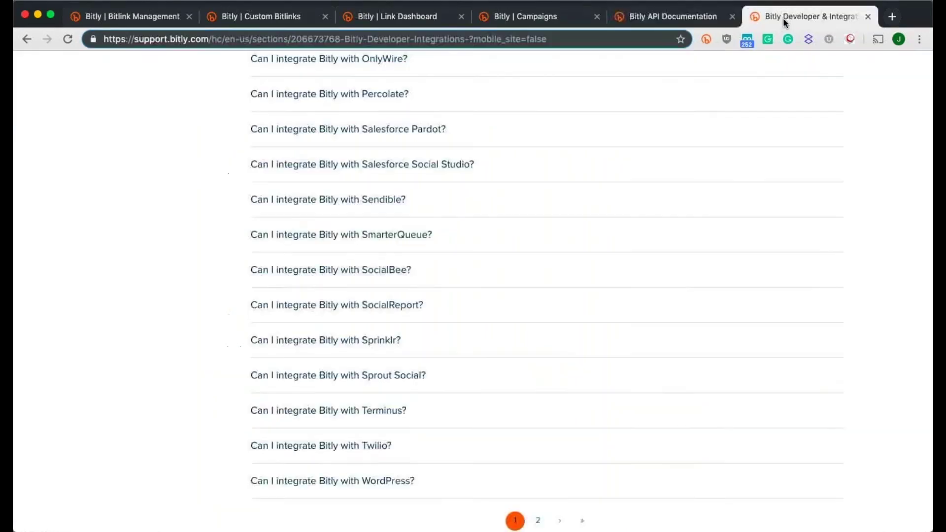
pyautogui.scroll(5, 736, 183)
pyautogui.scroll(7, 736, 183)
pyautogui.scroll(3, 736, 182)
pyautogui.scroll(-1, 735, 179)
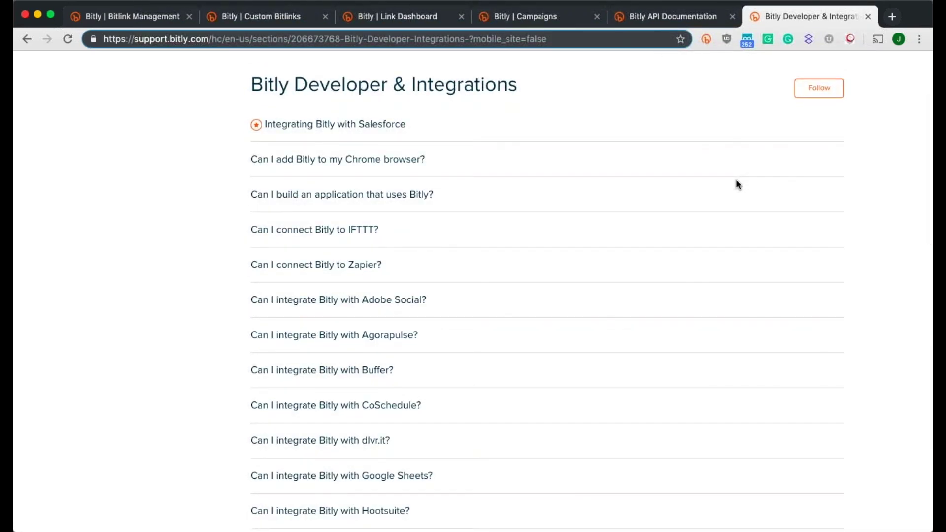
pyautogui.scroll(-2, 736, 183)
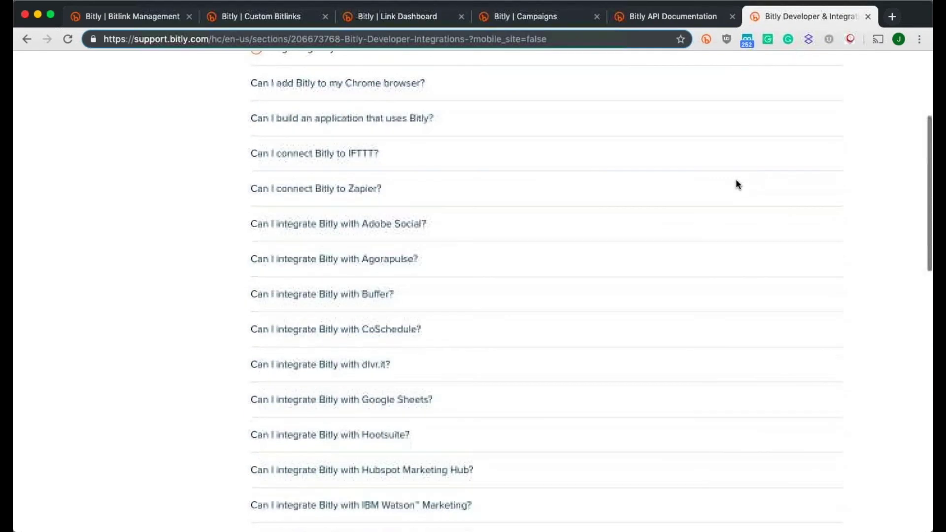
pyautogui.scroll(-3, 736, 181)
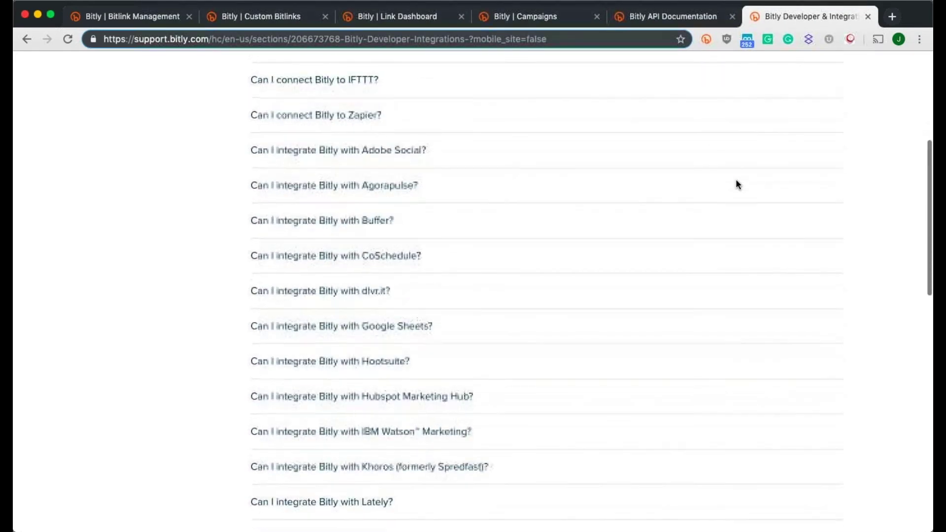
pyautogui.scroll(-2, 736, 181)
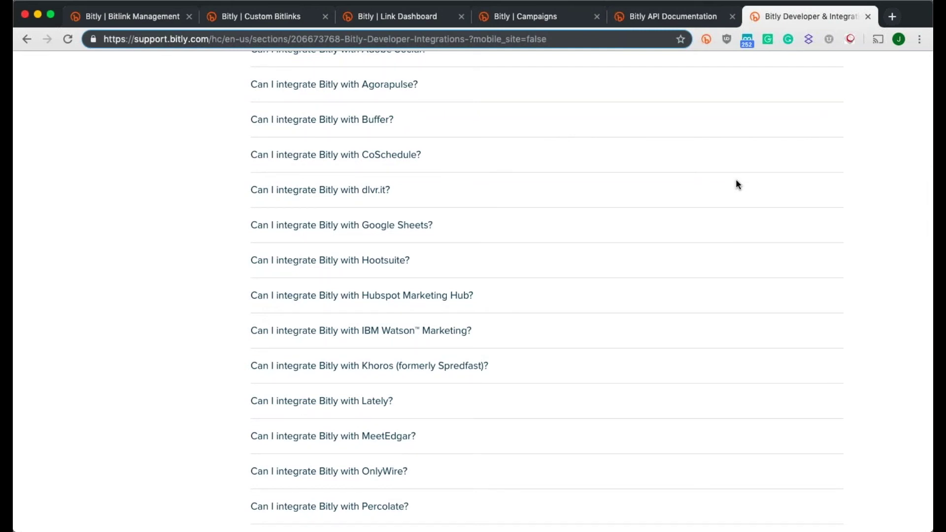
pyautogui.scroll(-4, 736, 180)
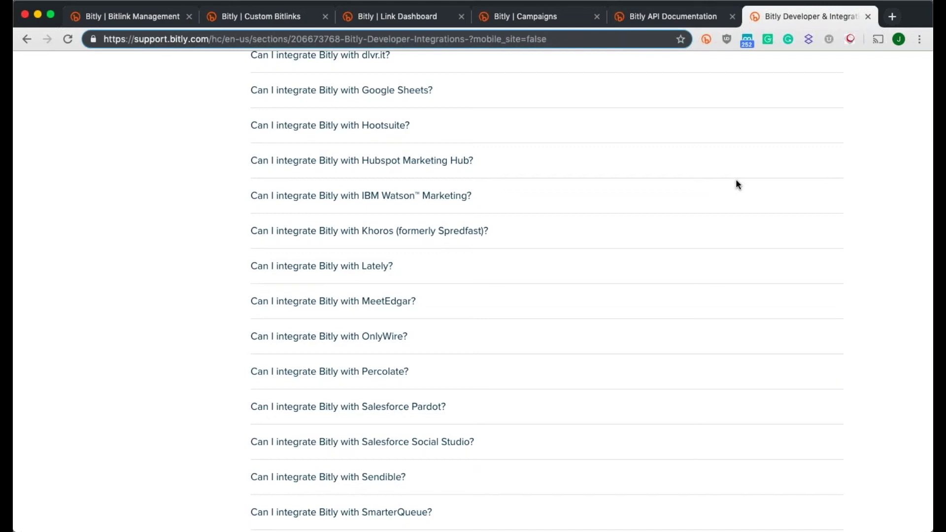
pyautogui.scroll(-5, 736, 180)
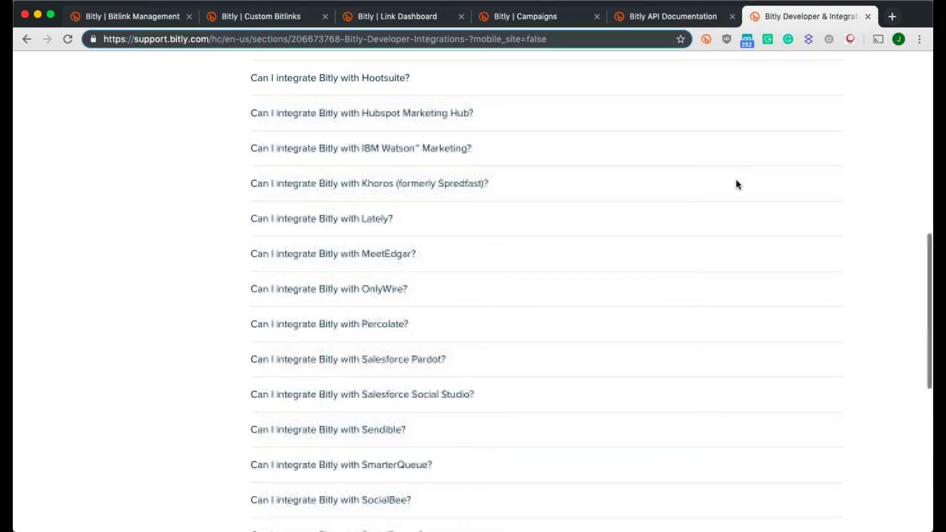
pyautogui.scroll(-3, 736, 184)
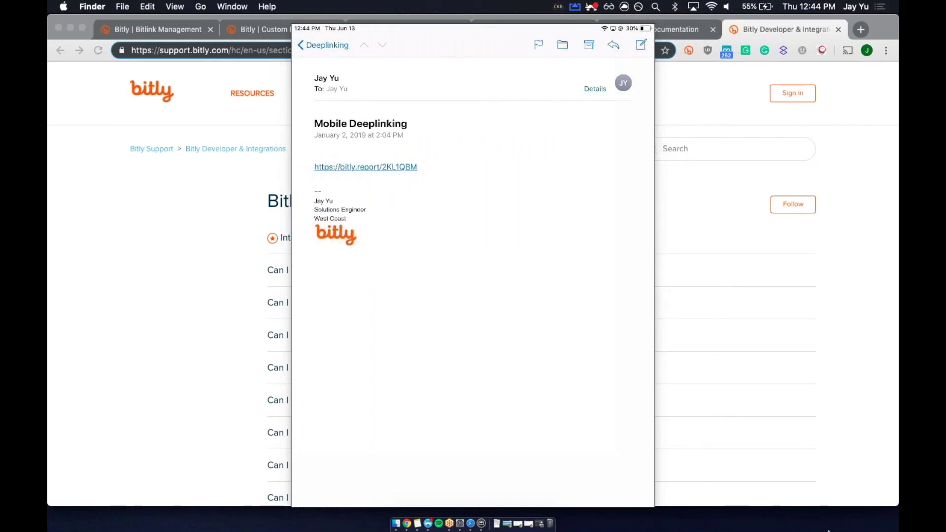
# Open the bitly.report/2KL1QBM link from the Mobile Deeplinking email on the mirrored tablet.
pyautogui.click(366, 167)
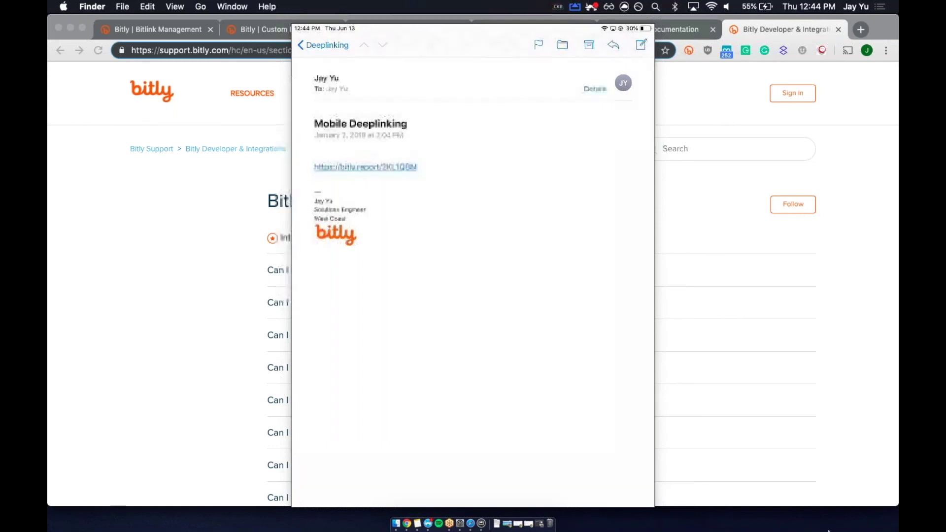